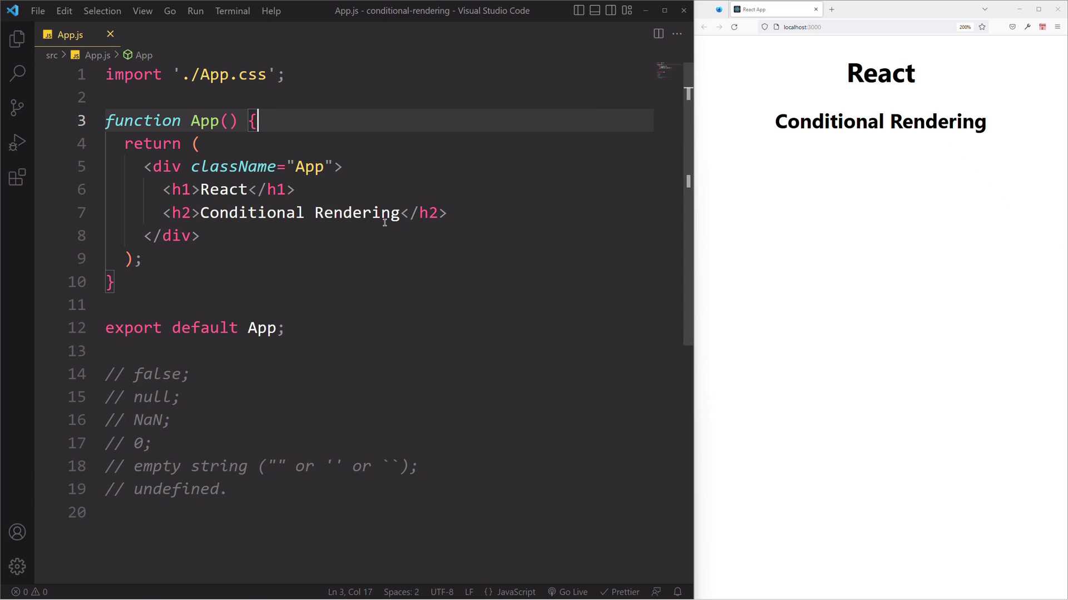
- Replace App's returned JSX with `const isLogged = true;` followed by blank lines
left_click_drag(222, 261, 124, 144)
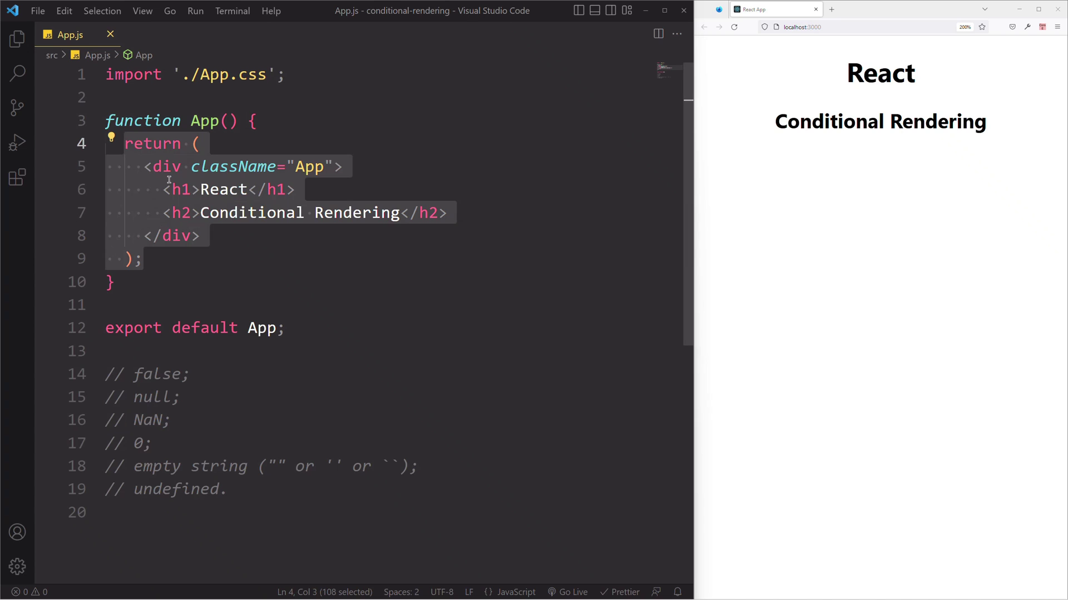
key("BackSpace")
type("con")
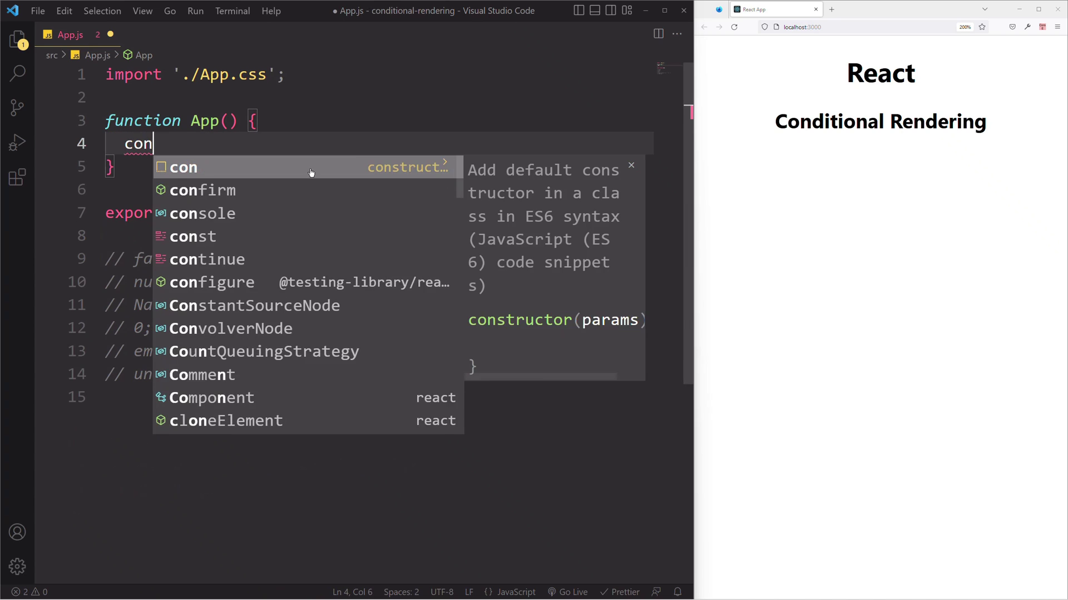
type("st isL")
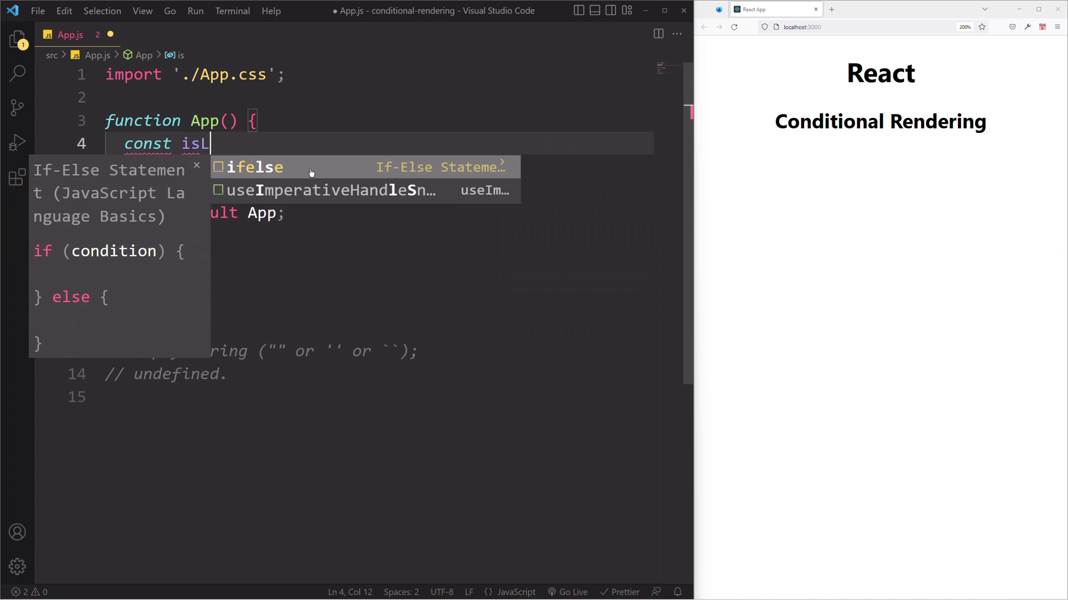
type("ogged = ")
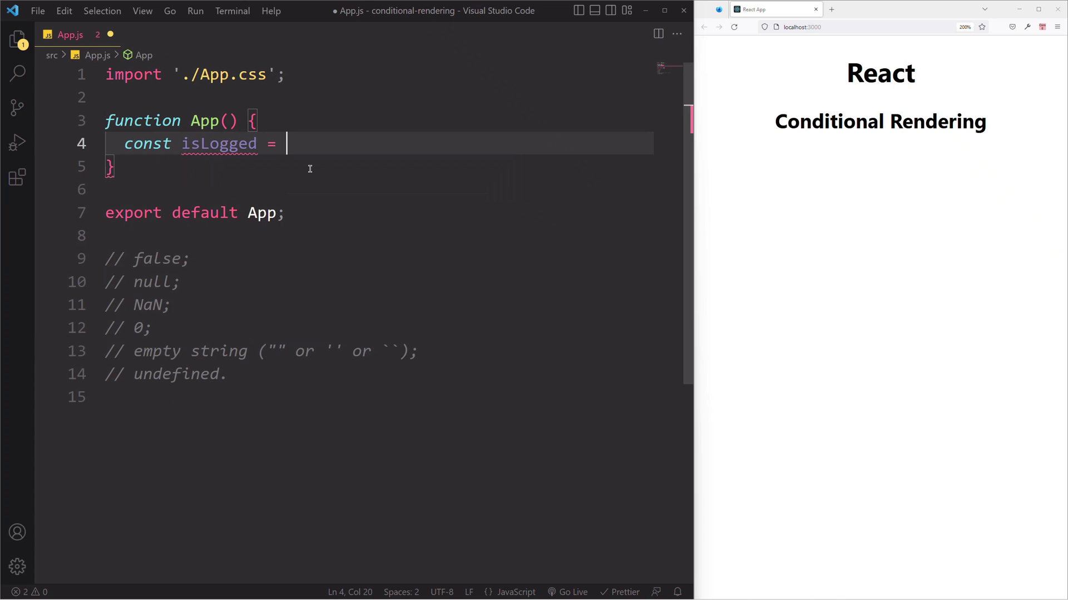
type("true;")
key("Return")
key("Return")
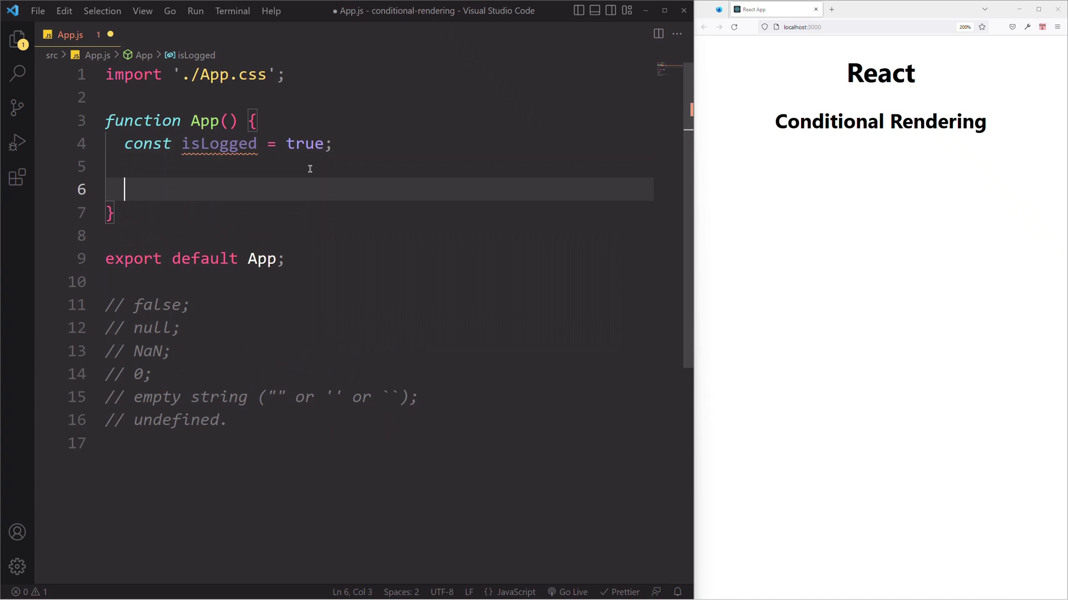
left_click(210, 146)
mouse_move(218, 143)
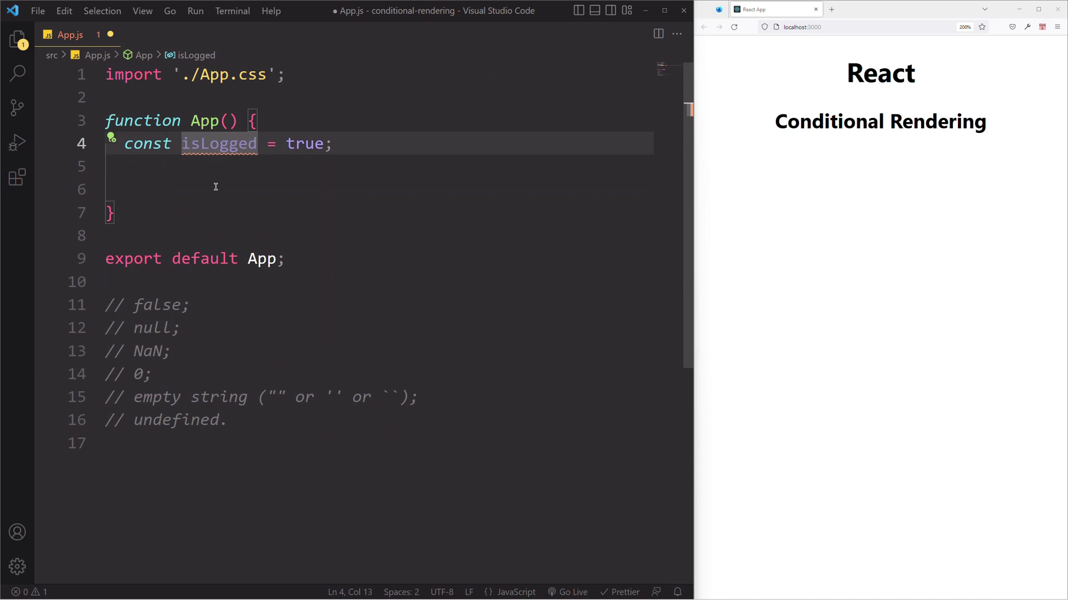
left_click(214, 187)
left_click(212, 149)
left_click(199, 195)
type("i")
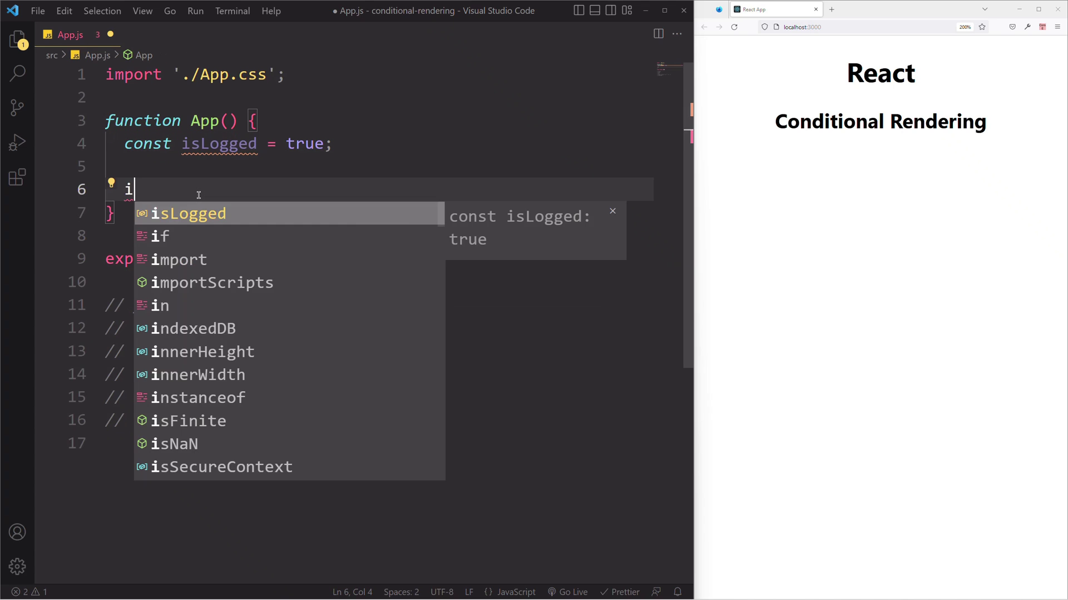
type("f(is")
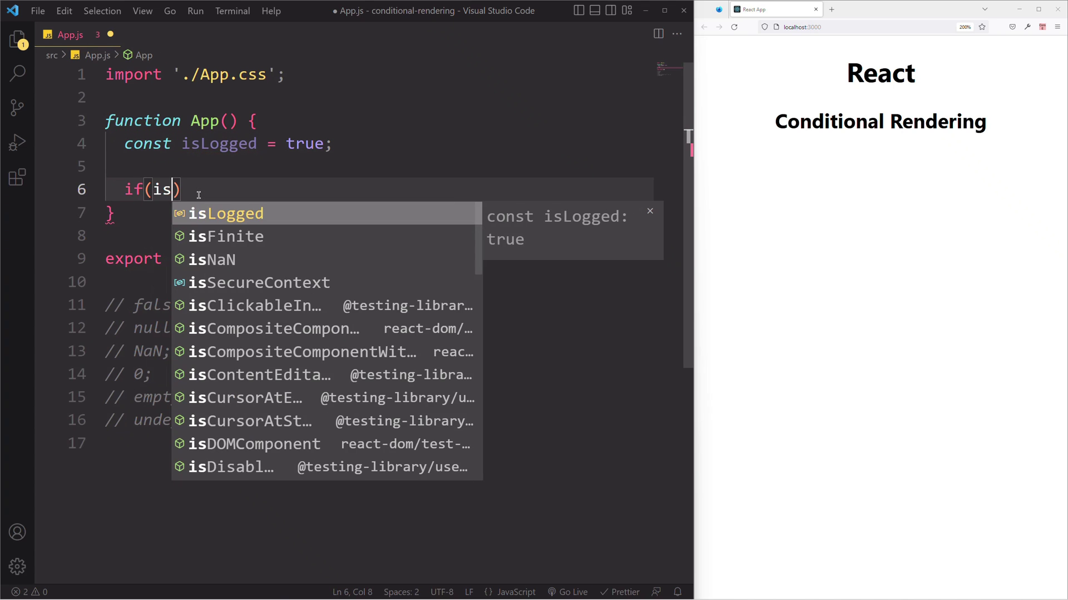
- Add `if (isLogged)` returning a Logout button, else a Login button, and save
key("Tab")
type("){")
key("Return")
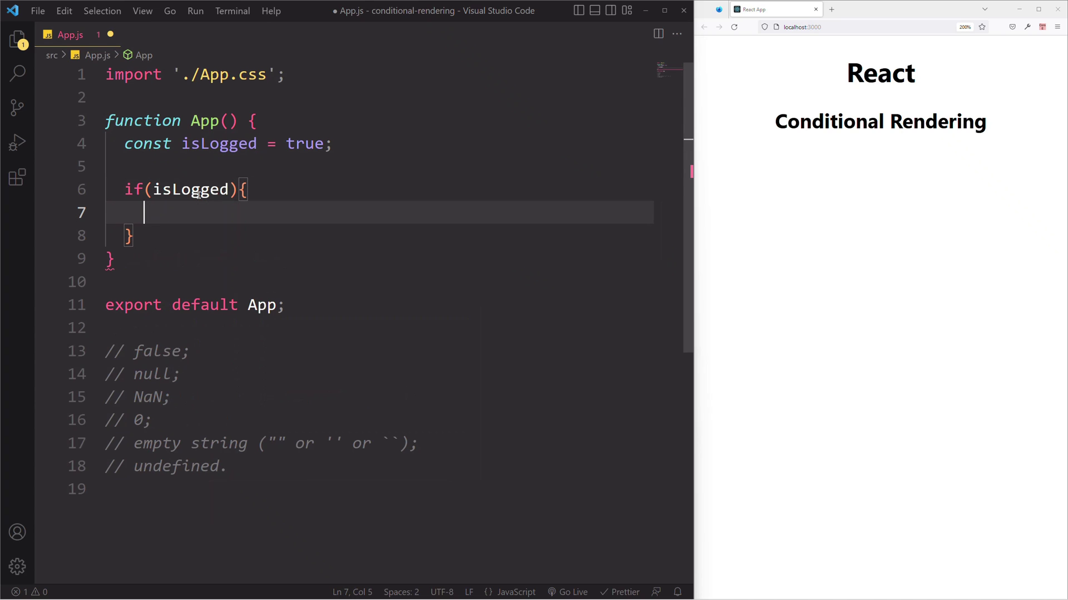
type("return ")
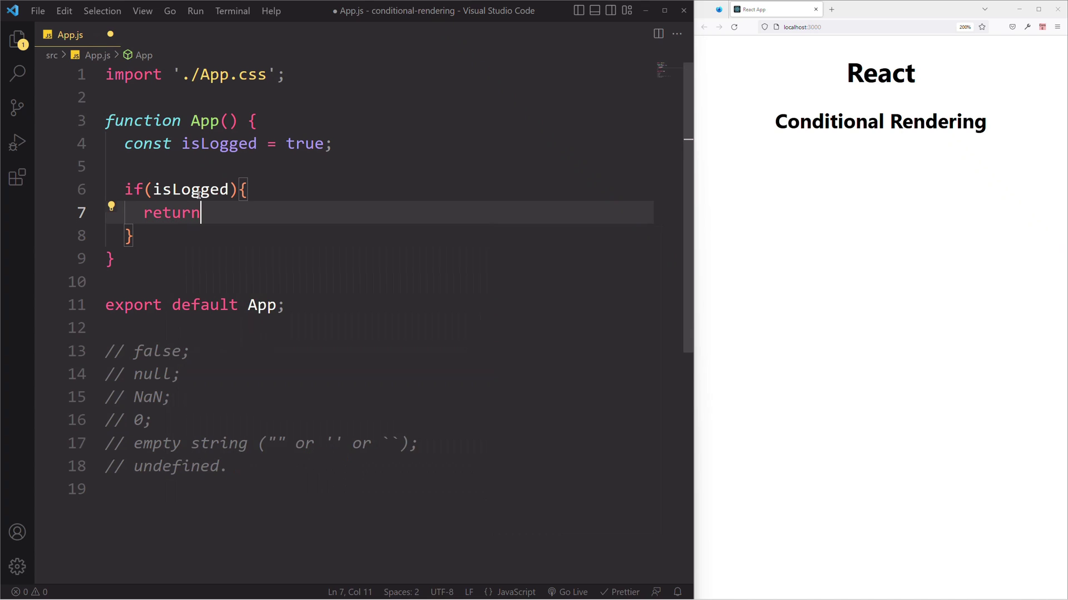
type("w")
key("BackSpace")
type("<b")
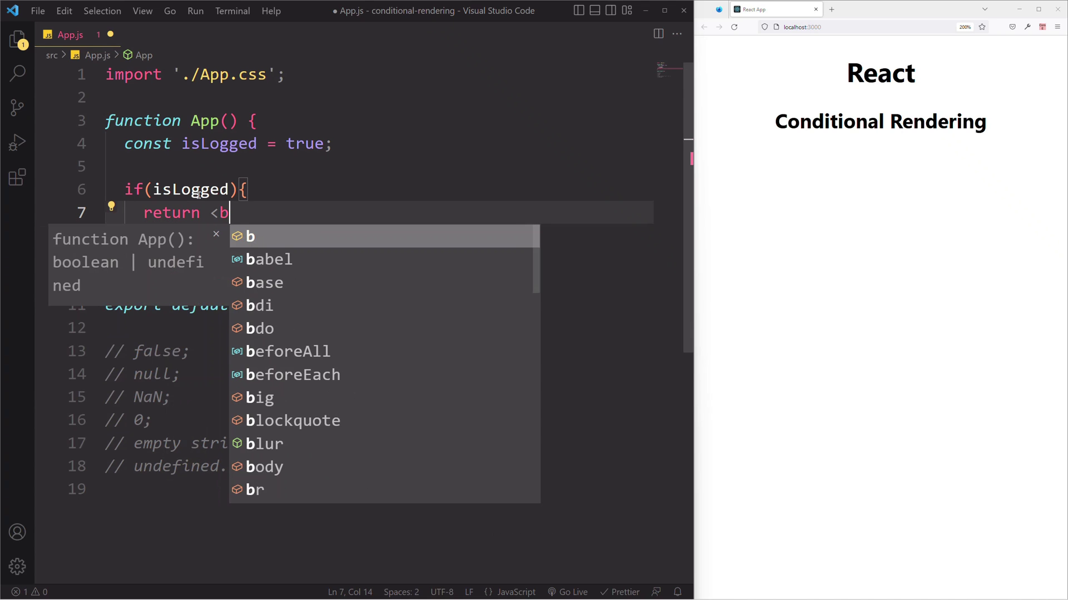
type("utton>")
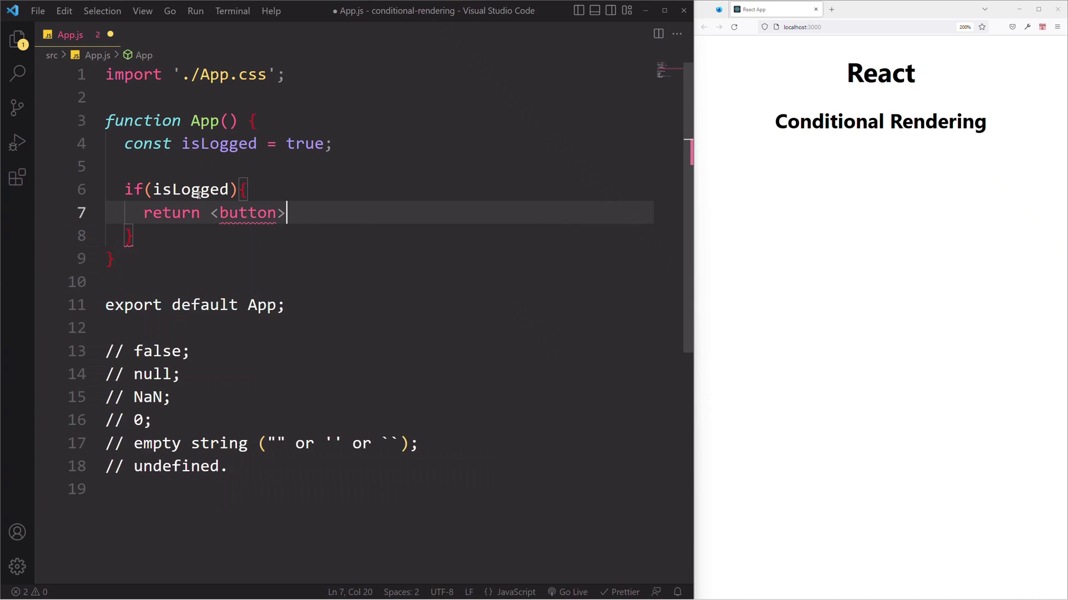
type("Log")
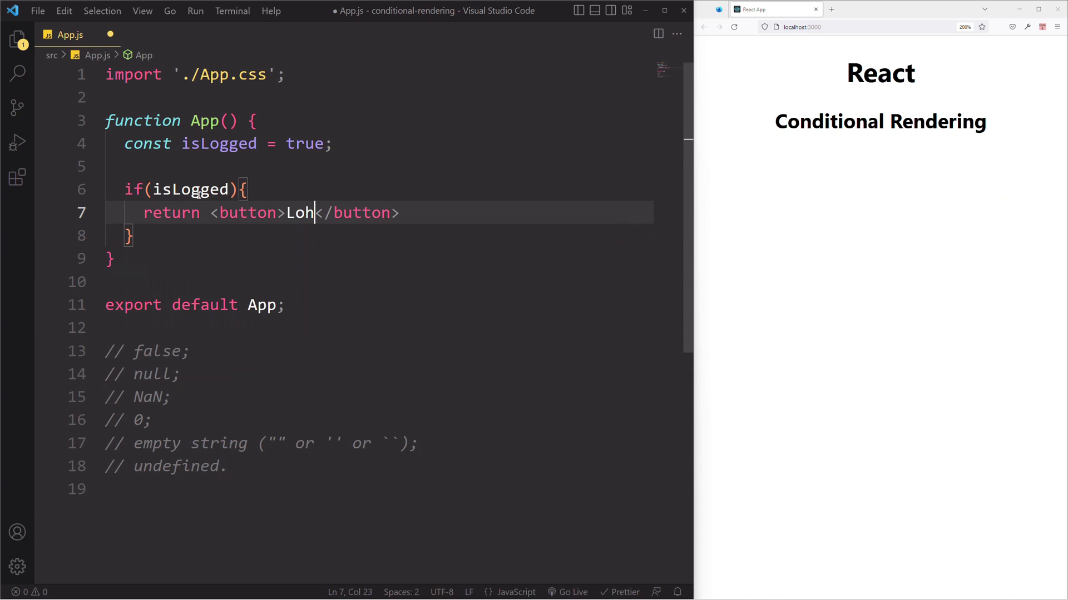
type("out")
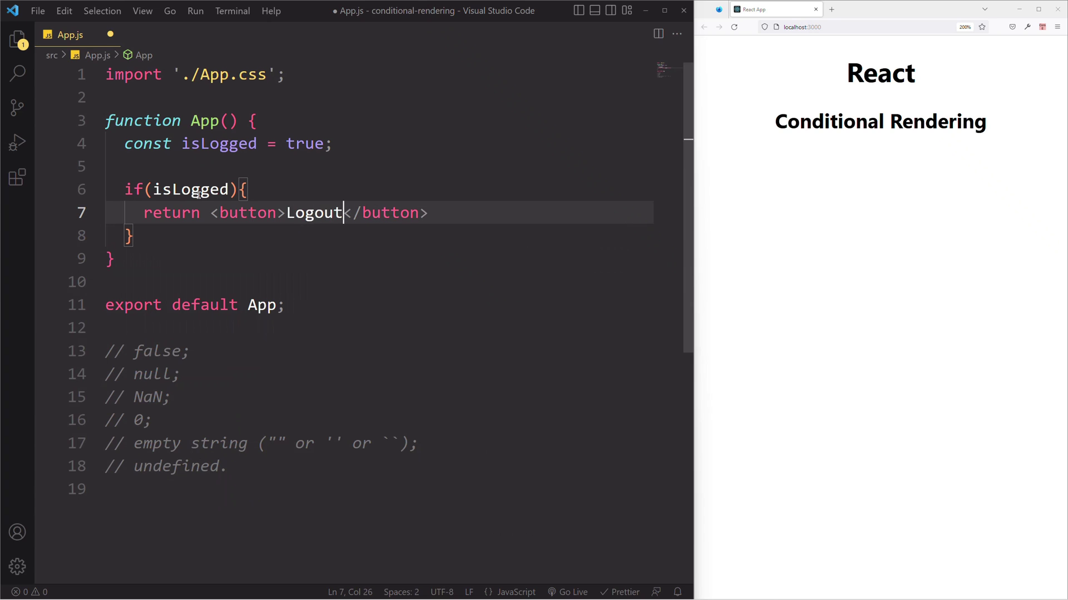
key("Down")
key("Return")
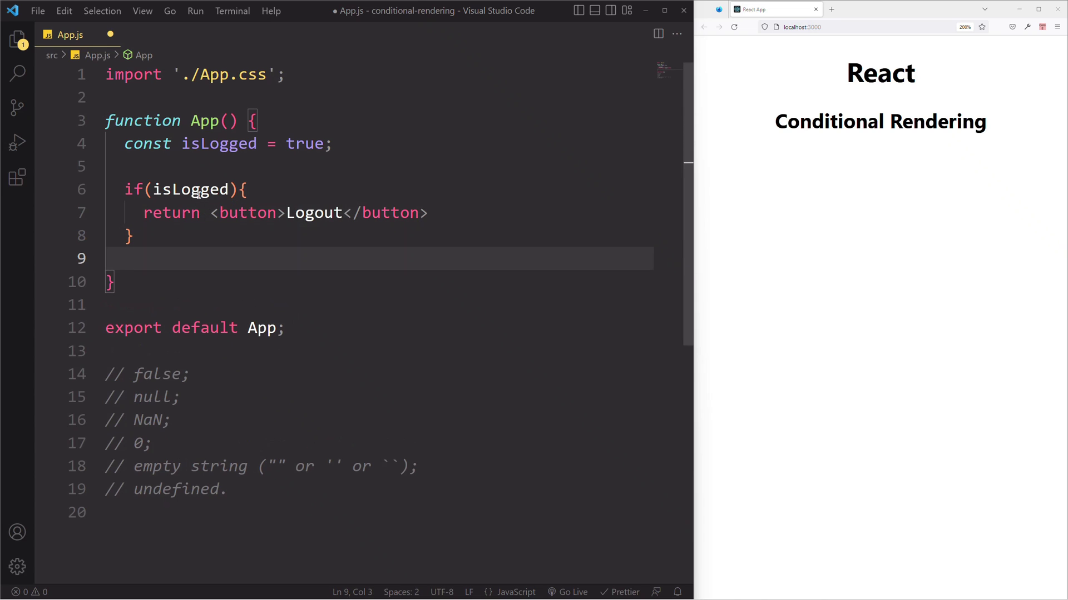
type("retur")
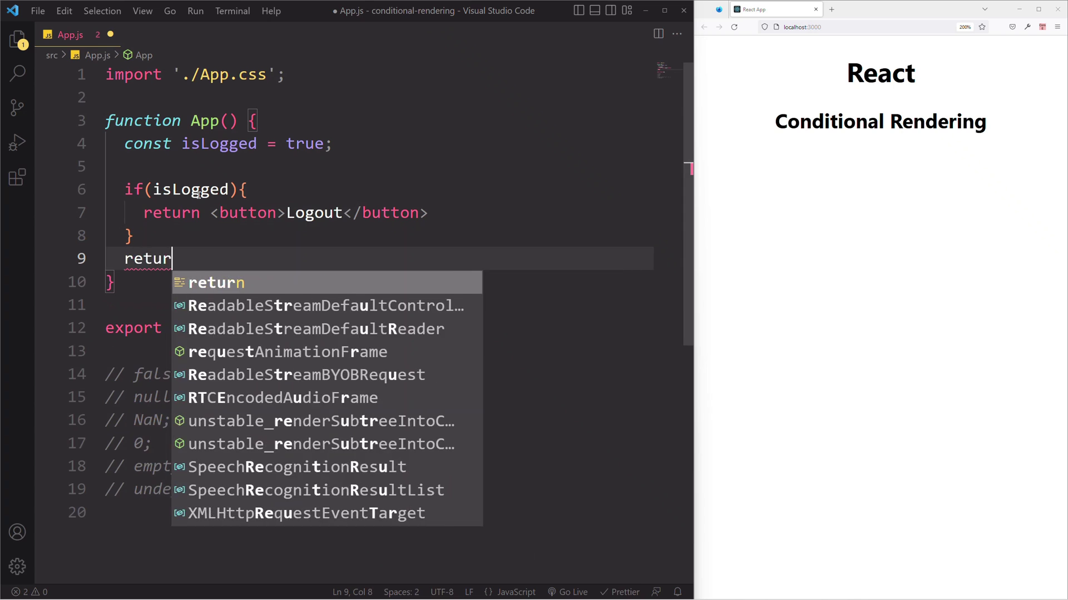
type("n <but")
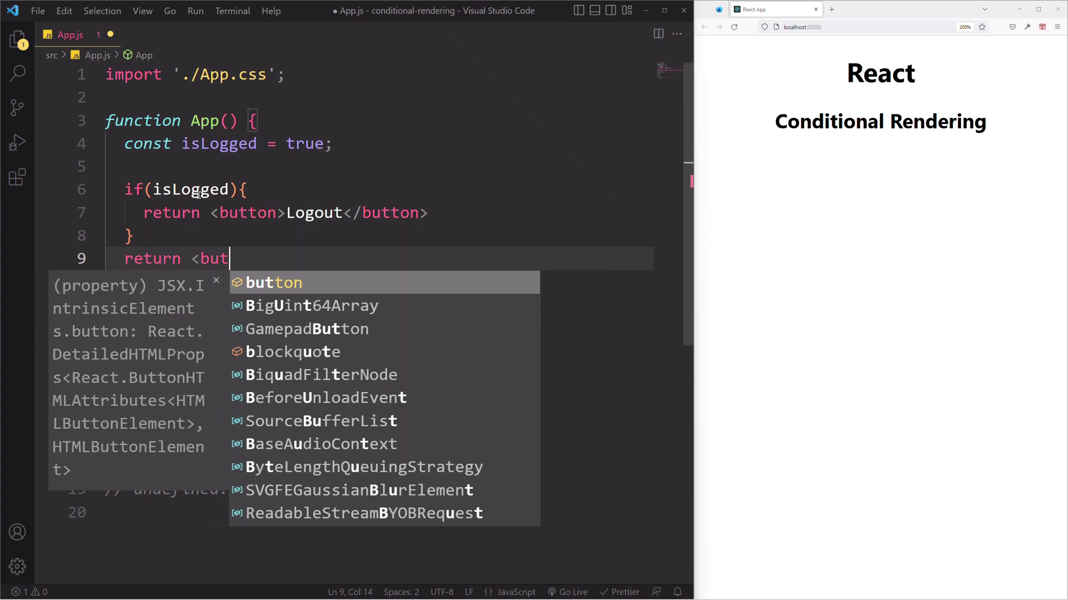
key("Return")
type("Login</button>")
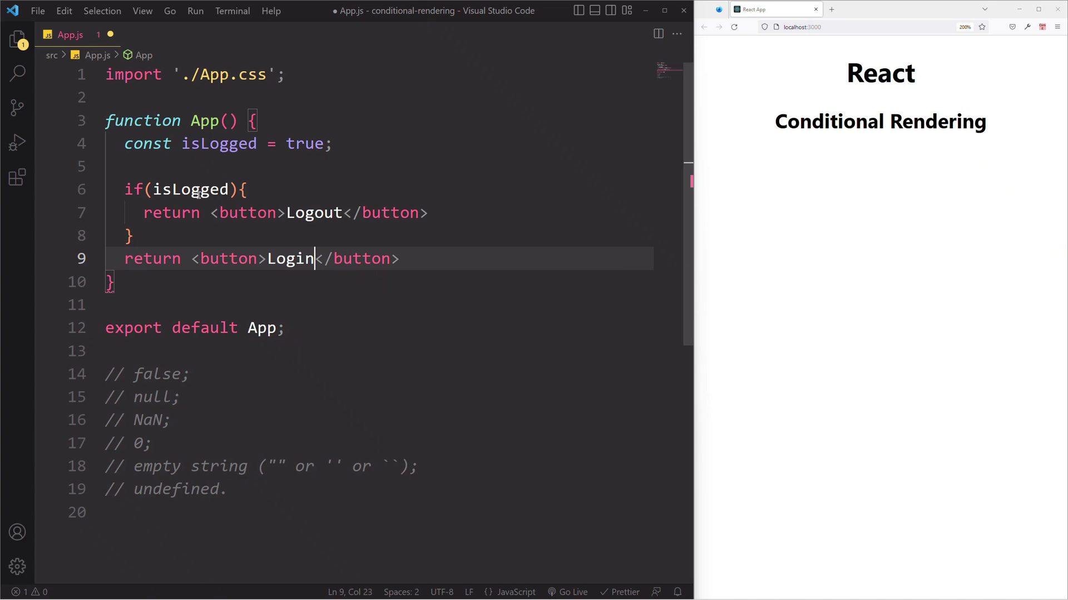
key("ctrl+s")
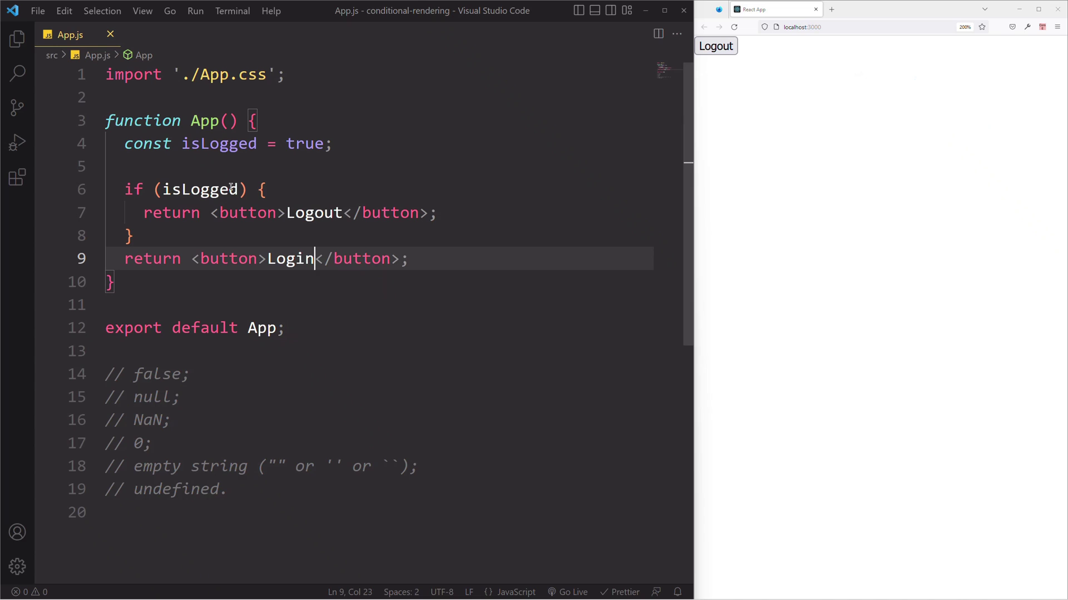
- Change isLogged from true to false, save, and check the browser shows Login
left_click(712, 49)
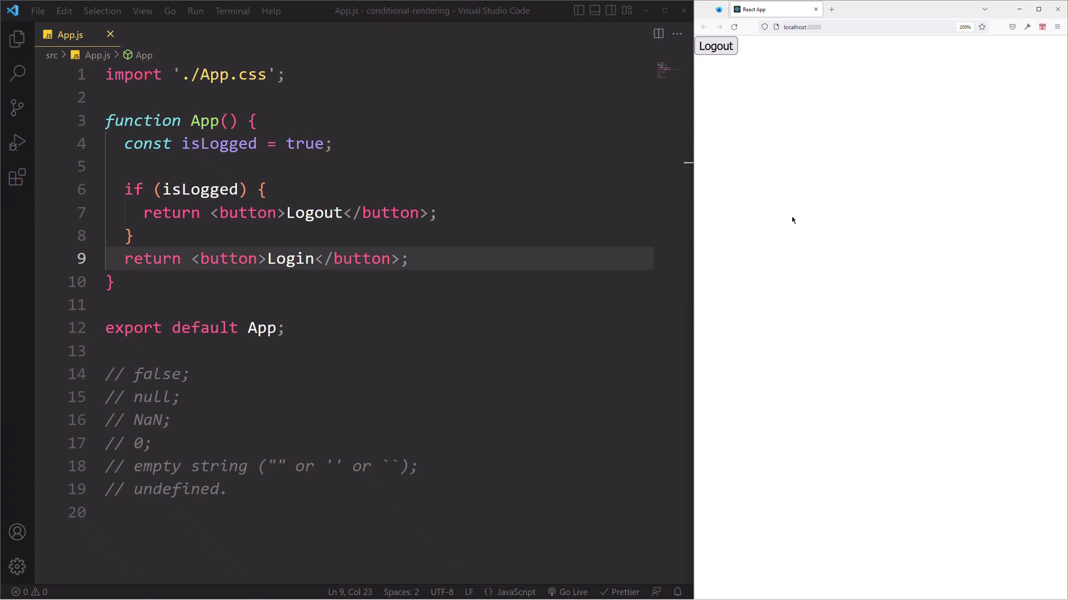
left_click(307, 144)
double_click(308, 144)
type("fa")
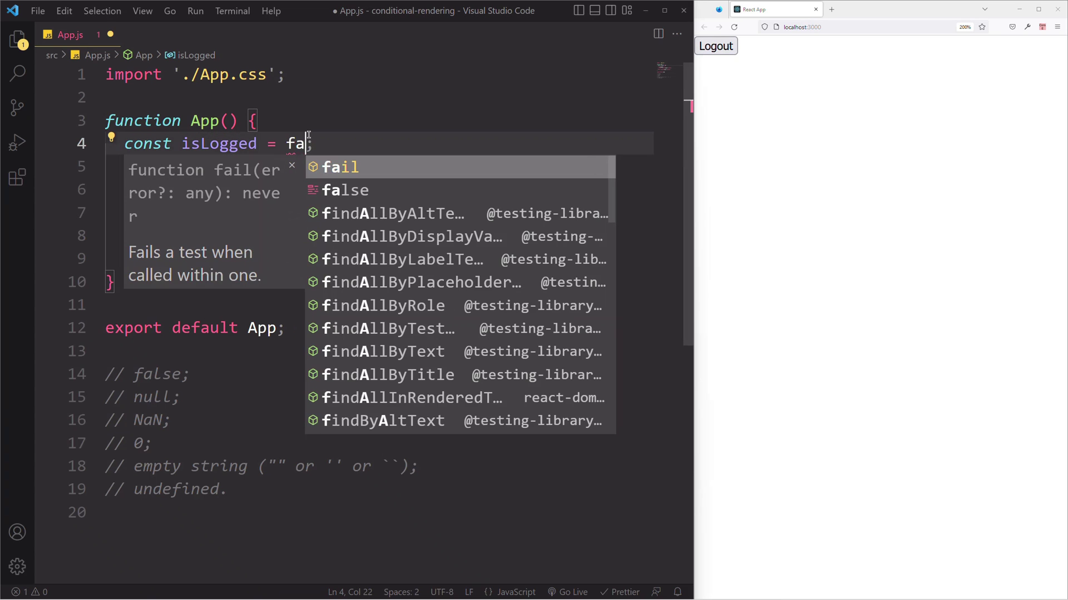
type("lse")
key("ctrl+s")
left_click(754, 98)
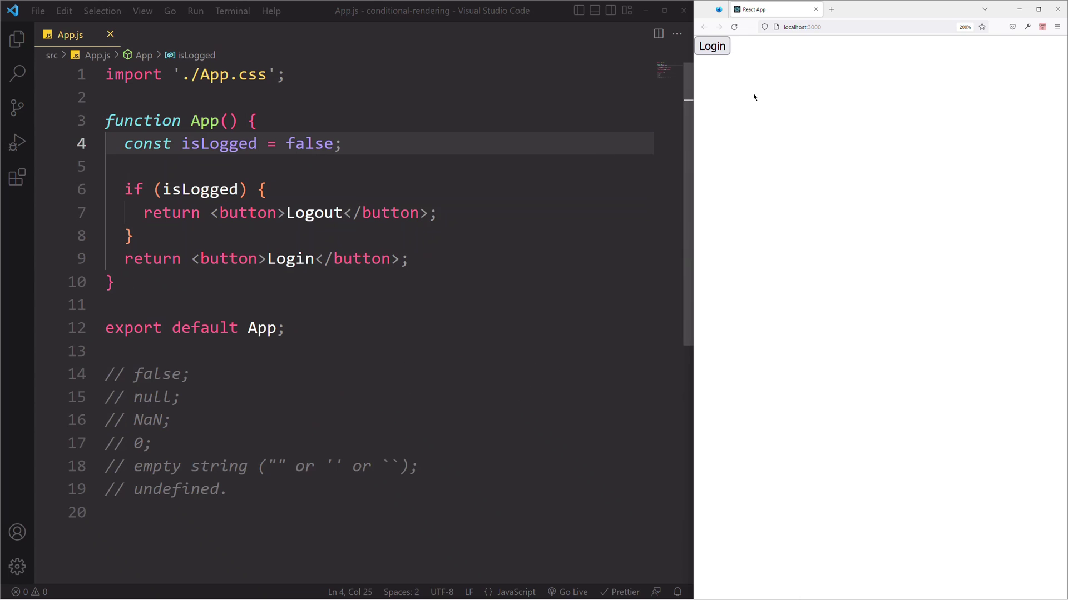
- Highlight the Login and Logout return statements and the isLogged condition
left_click(576, 190)
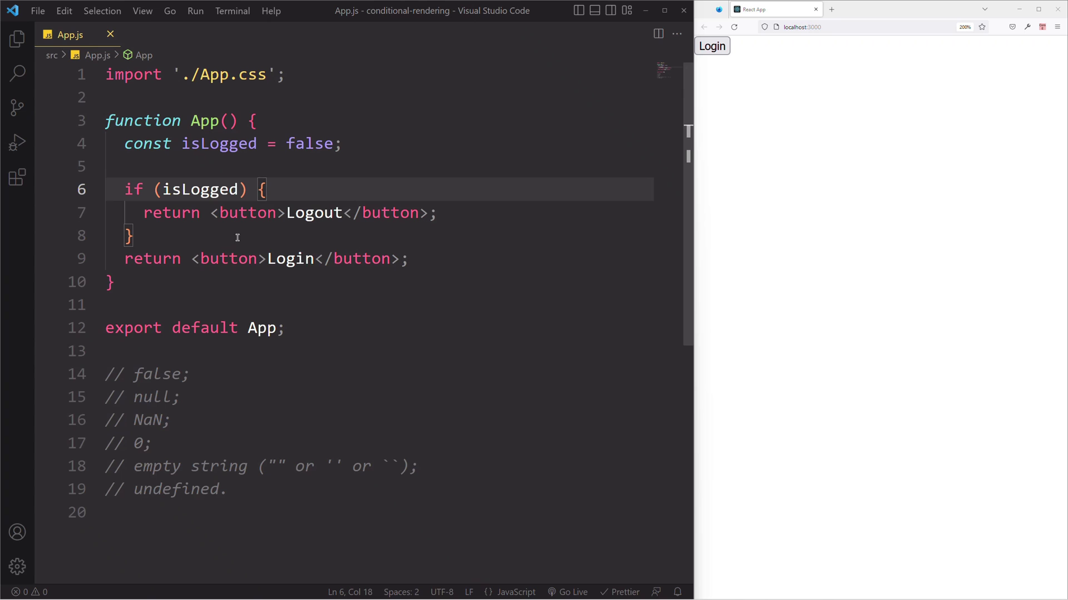
left_click_drag(124, 258, 409, 259)
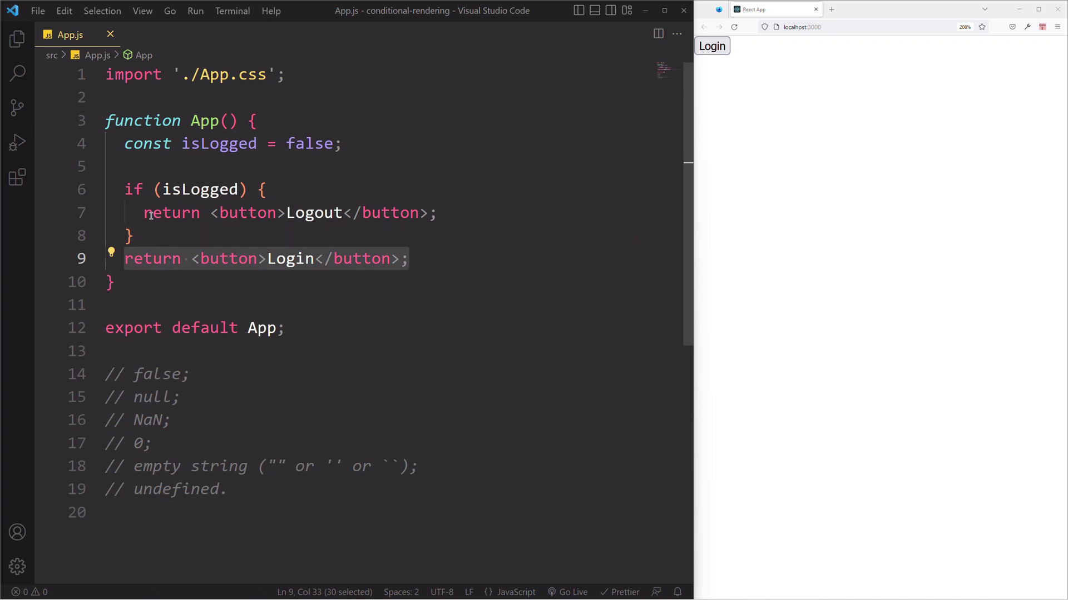
left_click_drag(147, 214, 437, 214)
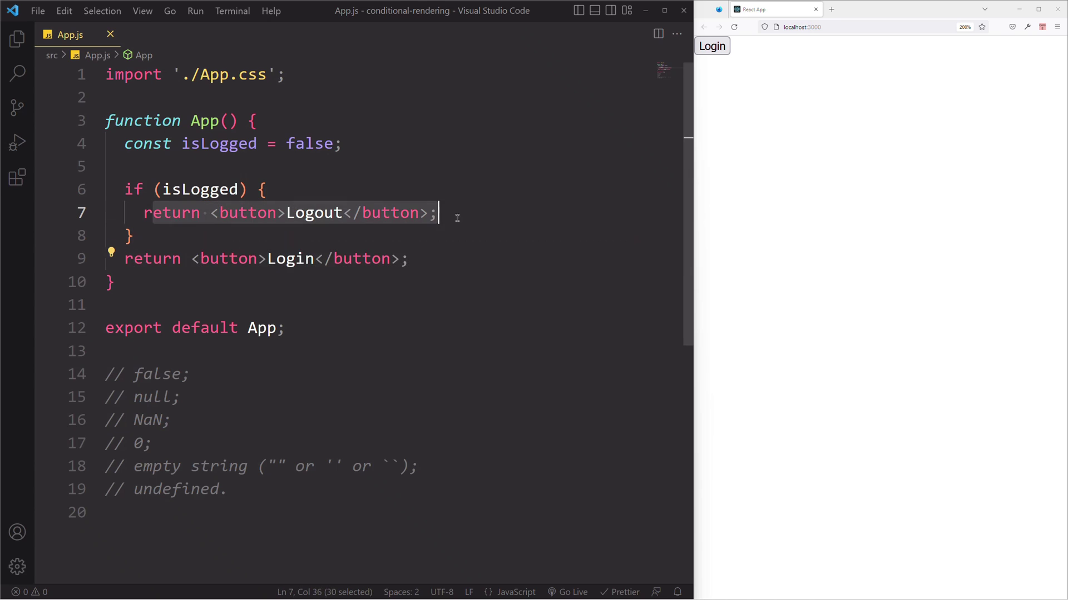
double_click(202, 191)
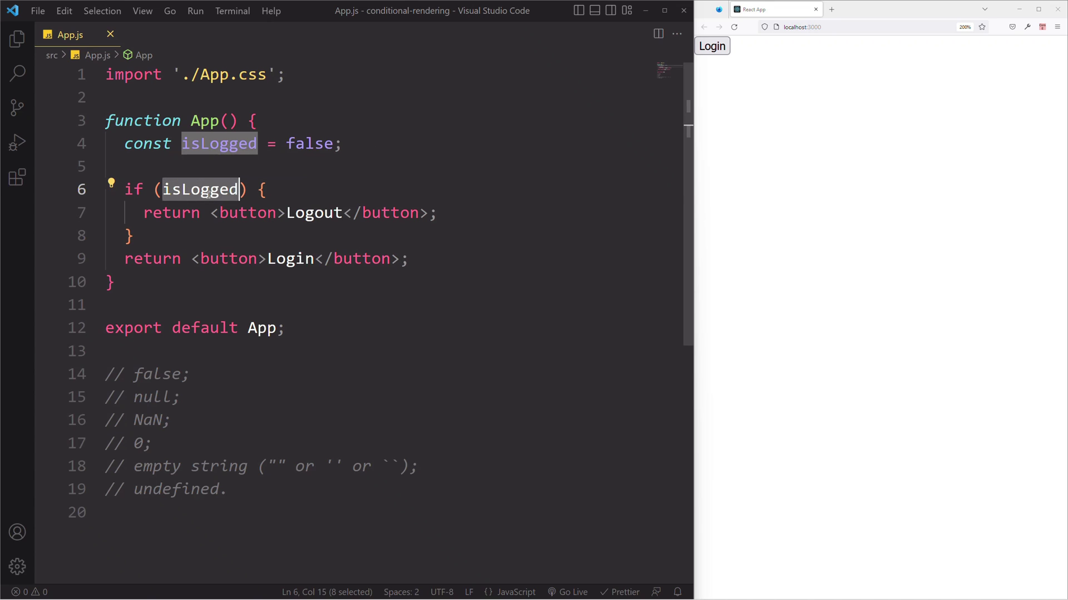
mouse_move(200, 190)
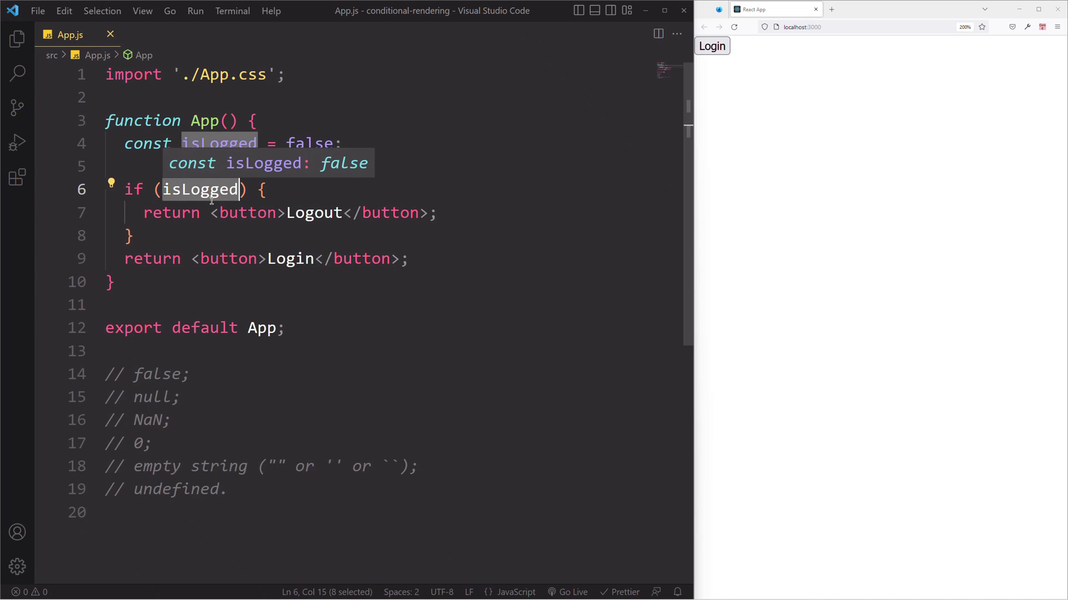
- Paste the new heading JSX over the if/return block, rename isLogged to condition, and save
left_click_drag(414, 258, 125, 189)
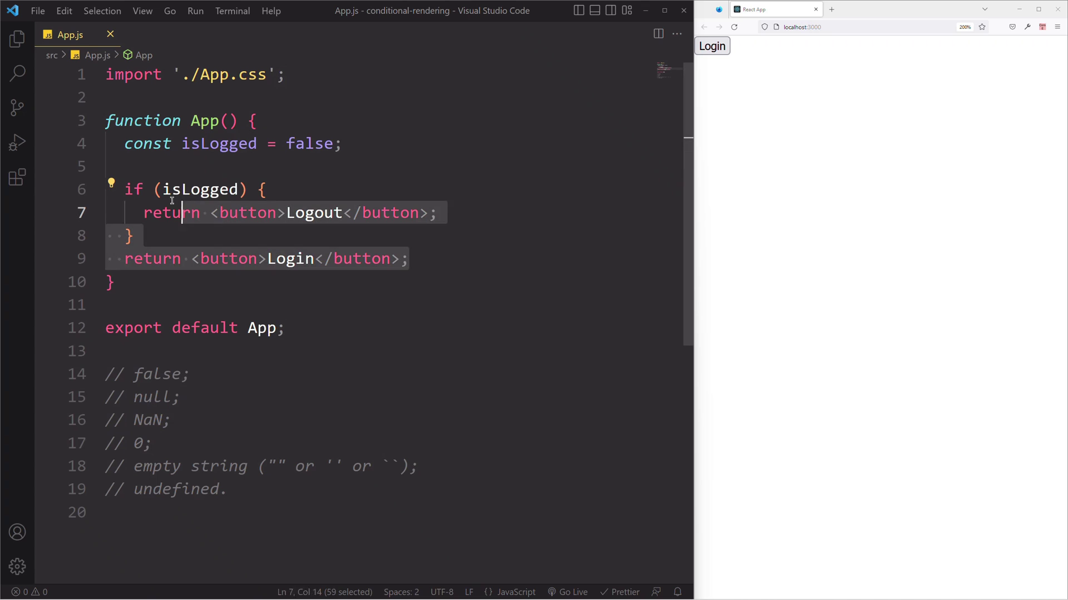
type("return (     <div className=\"App\">       <h1>React</h1>       <h2>Conditional Rendering</h2>     </div>   );")
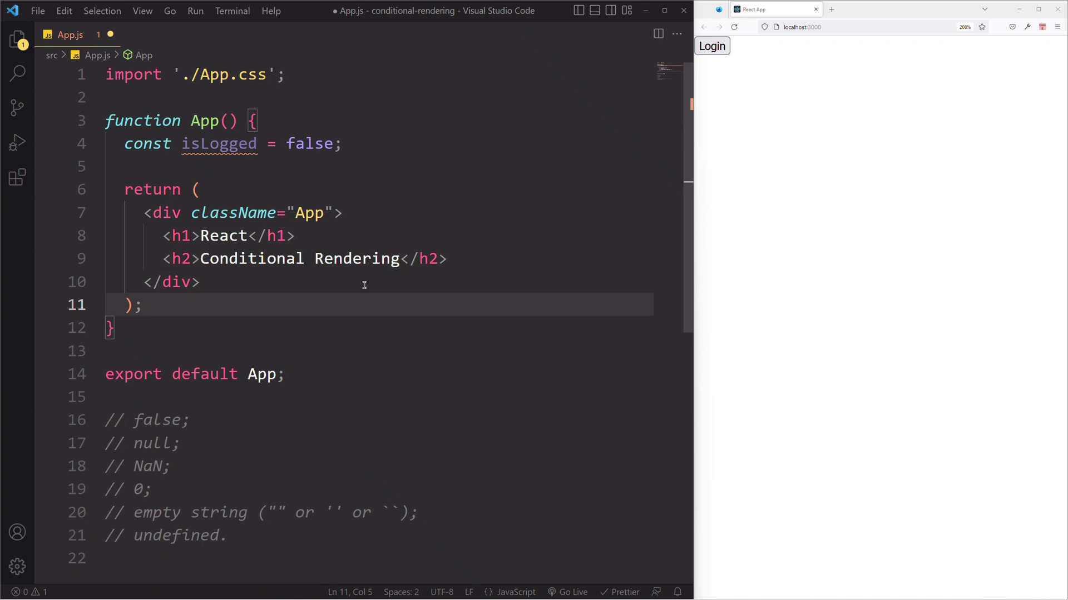
double_click(233, 144)
type("c")
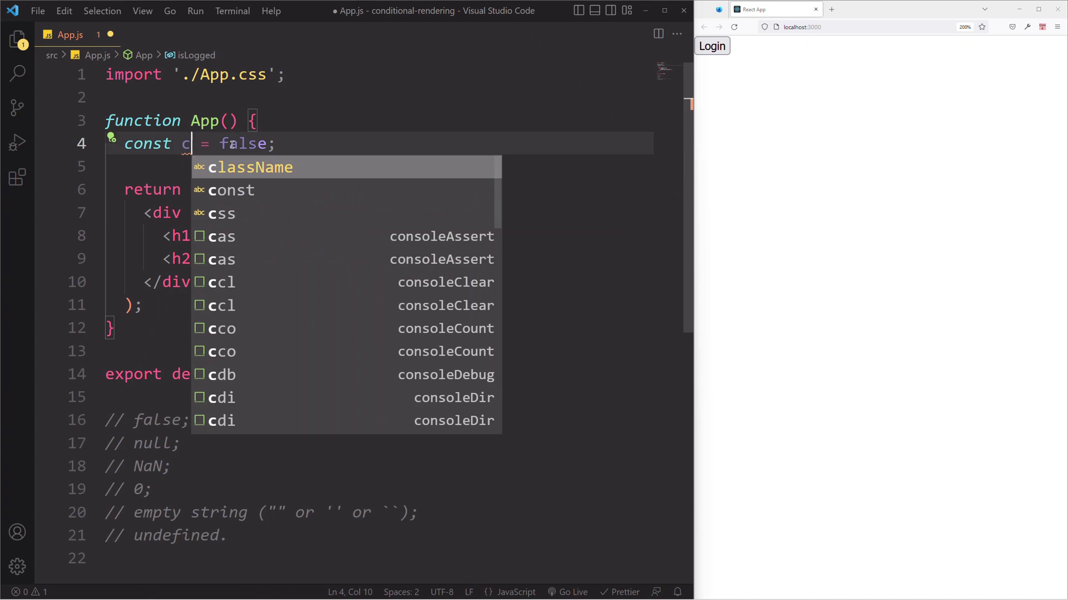
type("ondition")
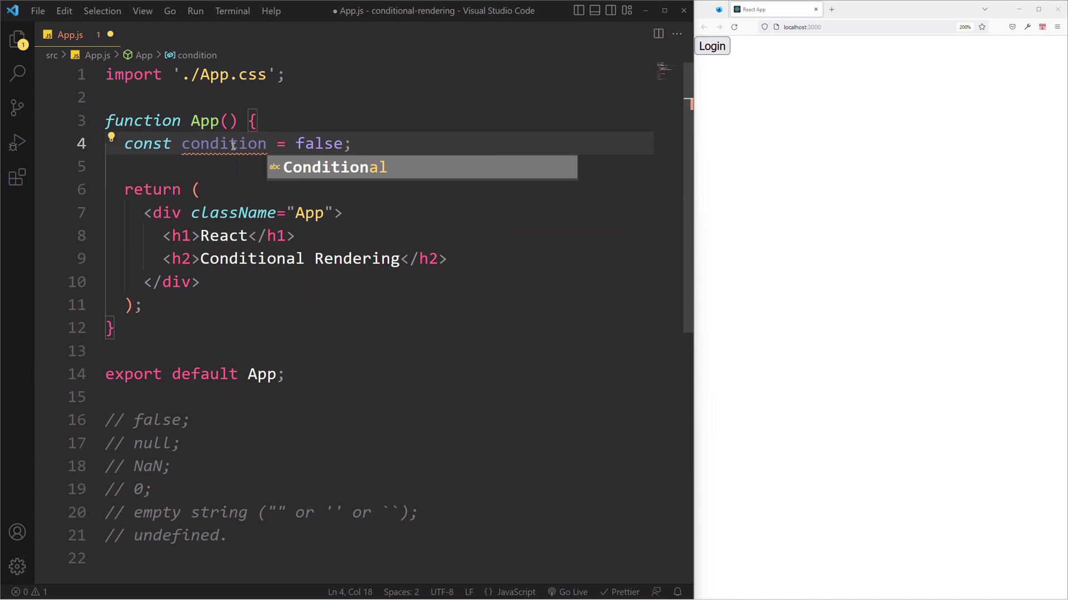
key("ctrl+s")
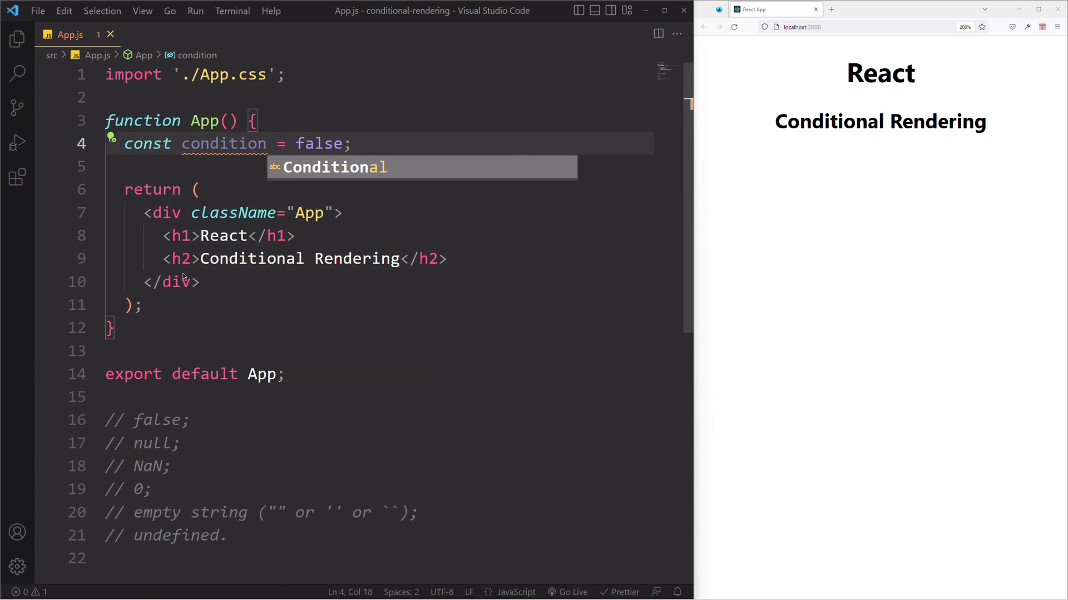
key("Escape")
- Review the Conditional Rendering h2 line and the condition declaration, then select the h2
left_click_drag(165, 259, 464, 259)
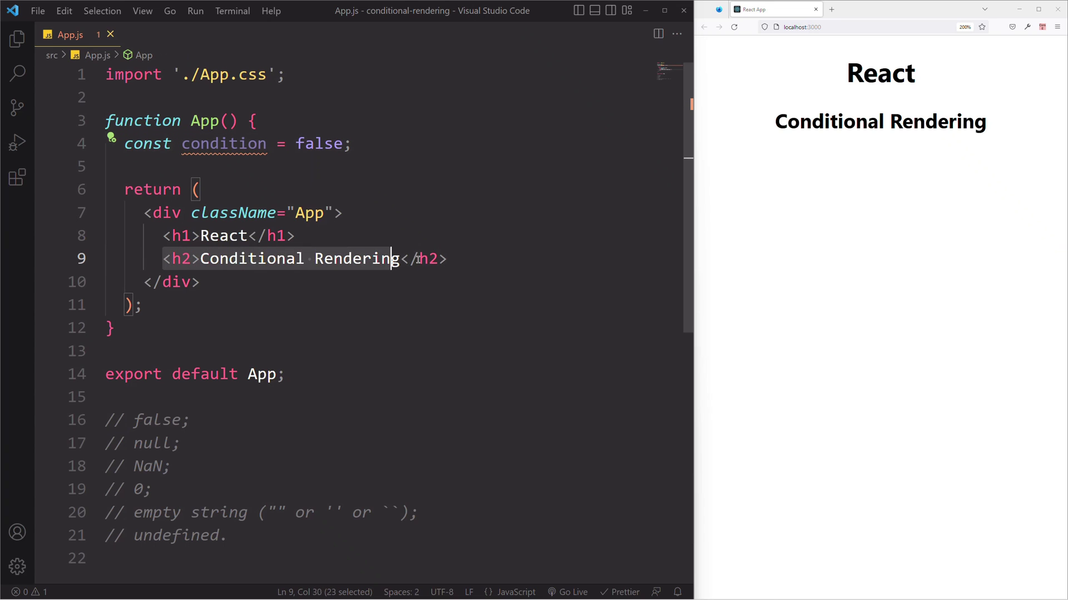
double_click(233, 146)
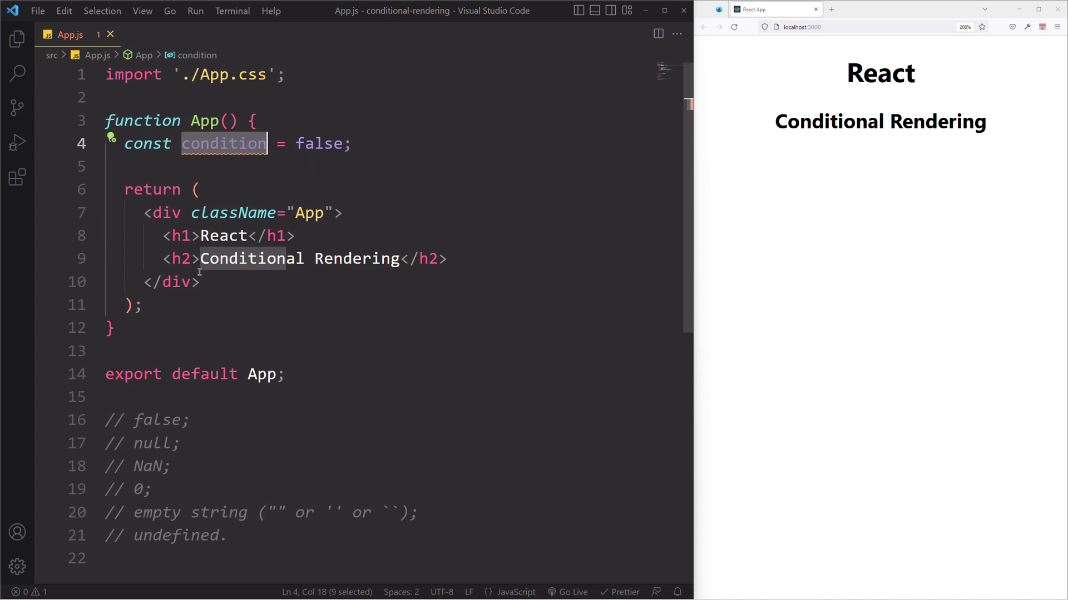
left_click_drag(163, 259, 443, 260)
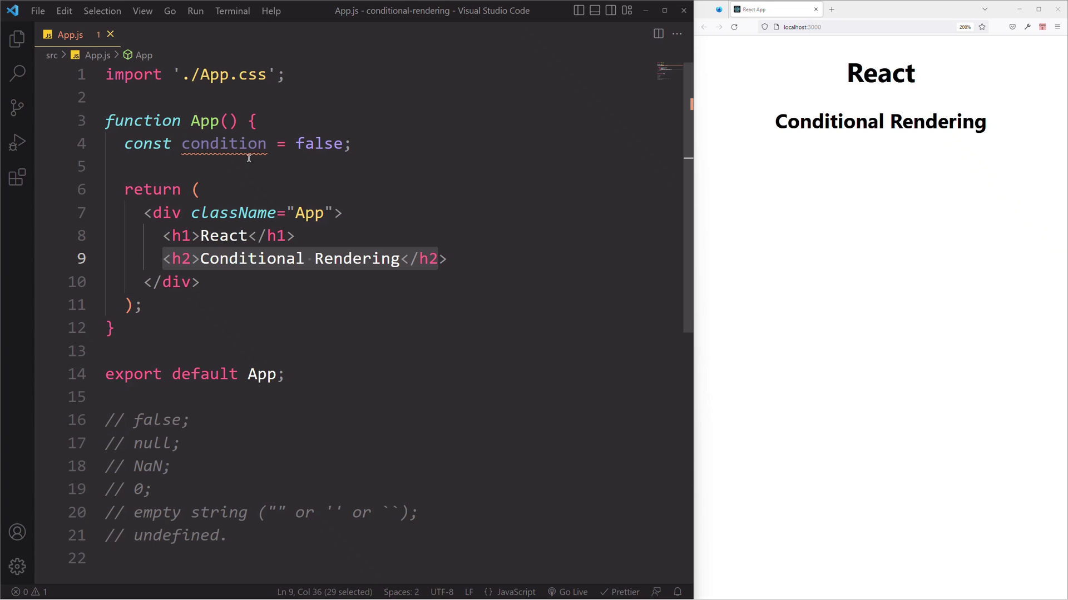
left_click(209, 120)
double_click(219, 144)
left_click(457, 262)
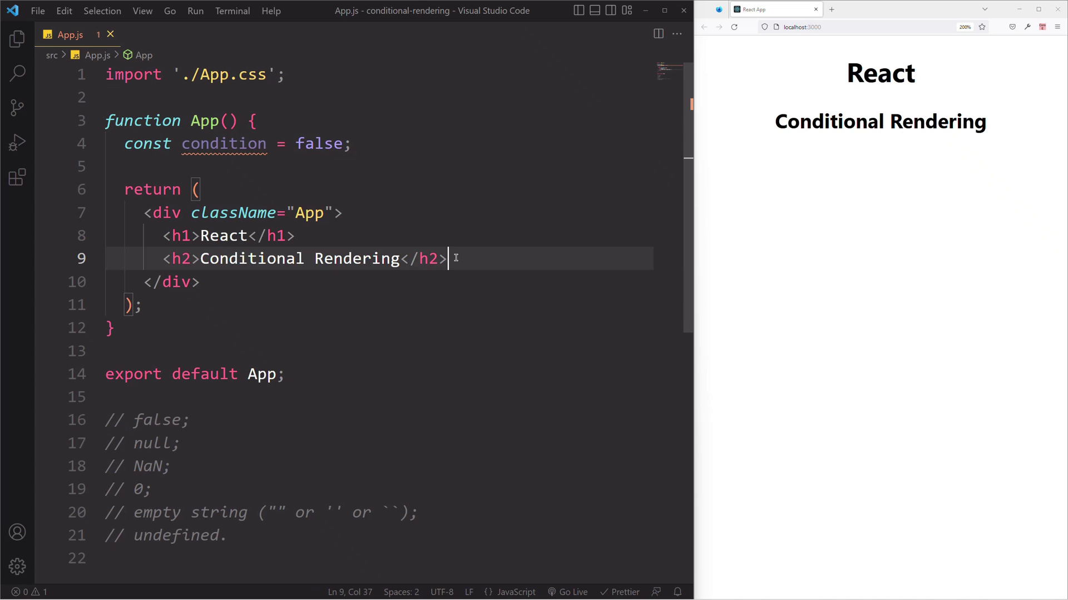
left_click_drag(455, 258, 163, 258)
key("ctrl+c")
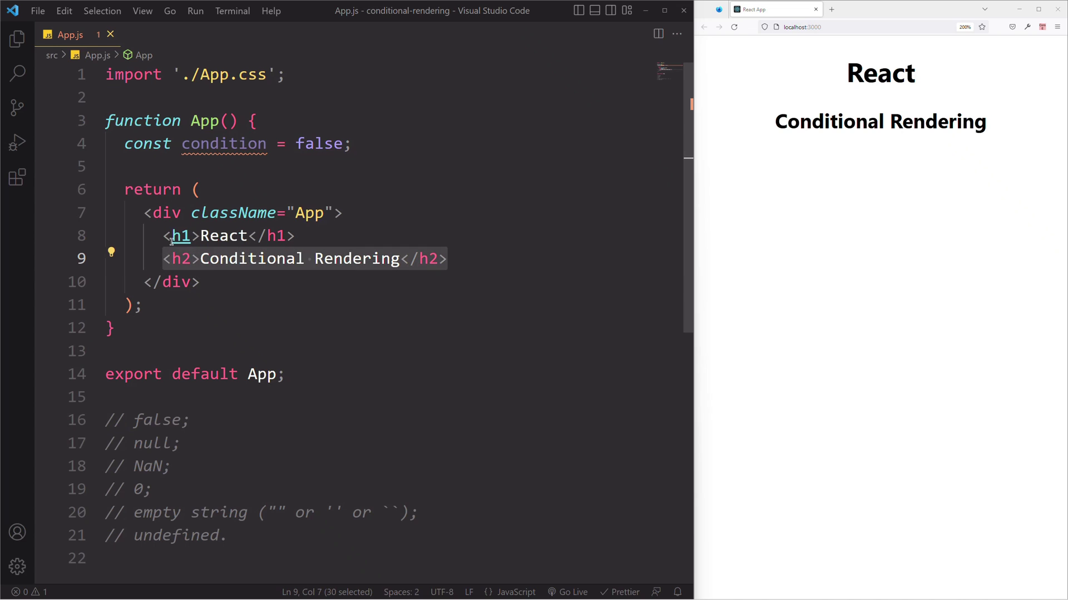
- Replace the h2 line with `{condition && <h2>Conditional Rendering</h2>}` and save
key("BackSpace")
type("{")
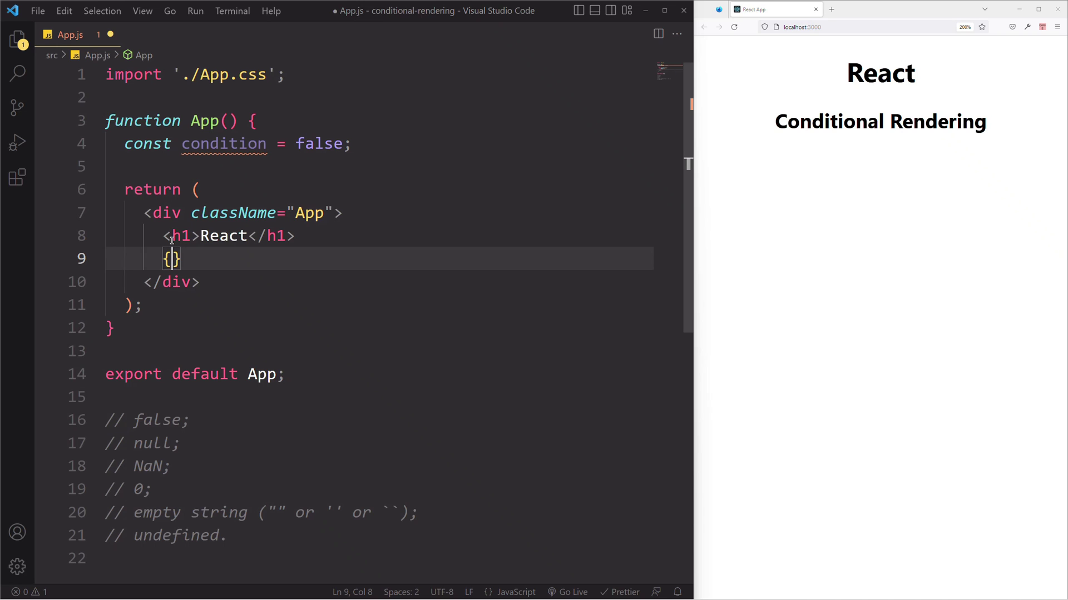
type("cond")
mouse_move(224, 144)
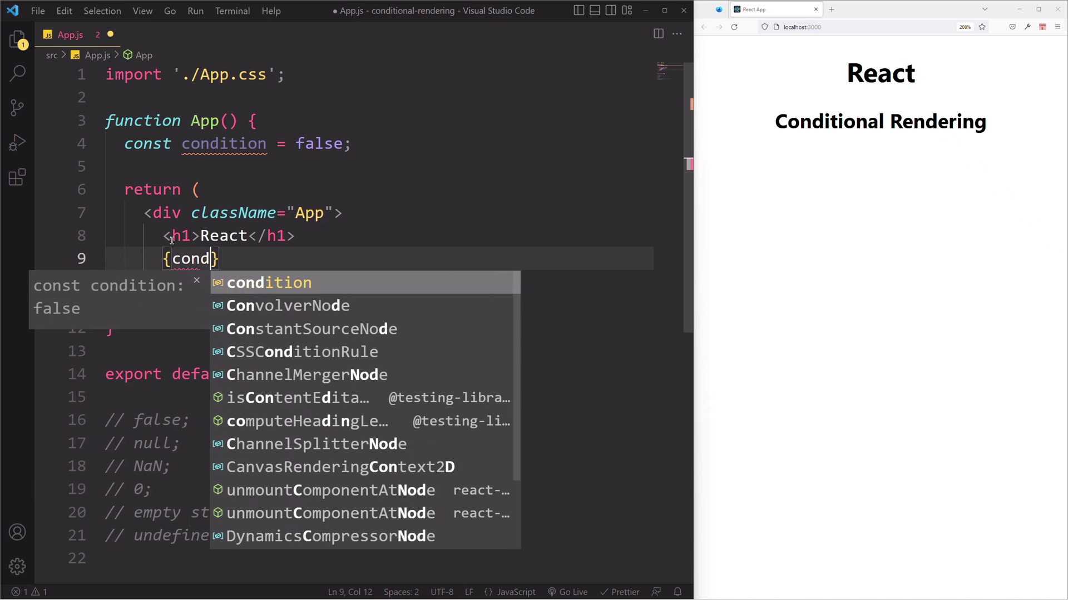
type("i")
key("Tab")
left_click(229, 146)
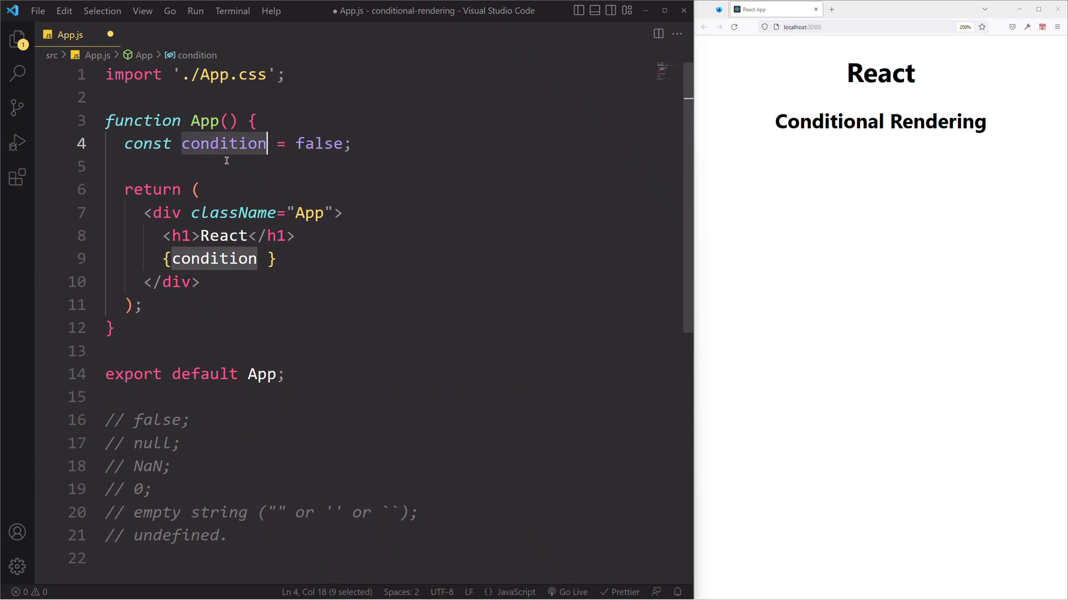
left_click(266, 259)
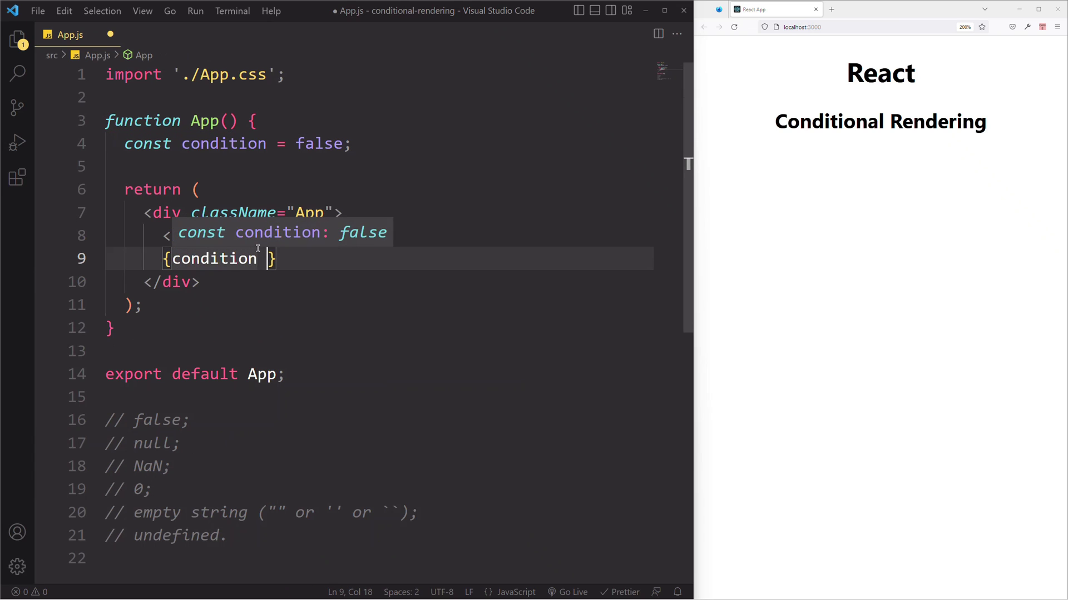
type("&&")
key("ctrl+v")
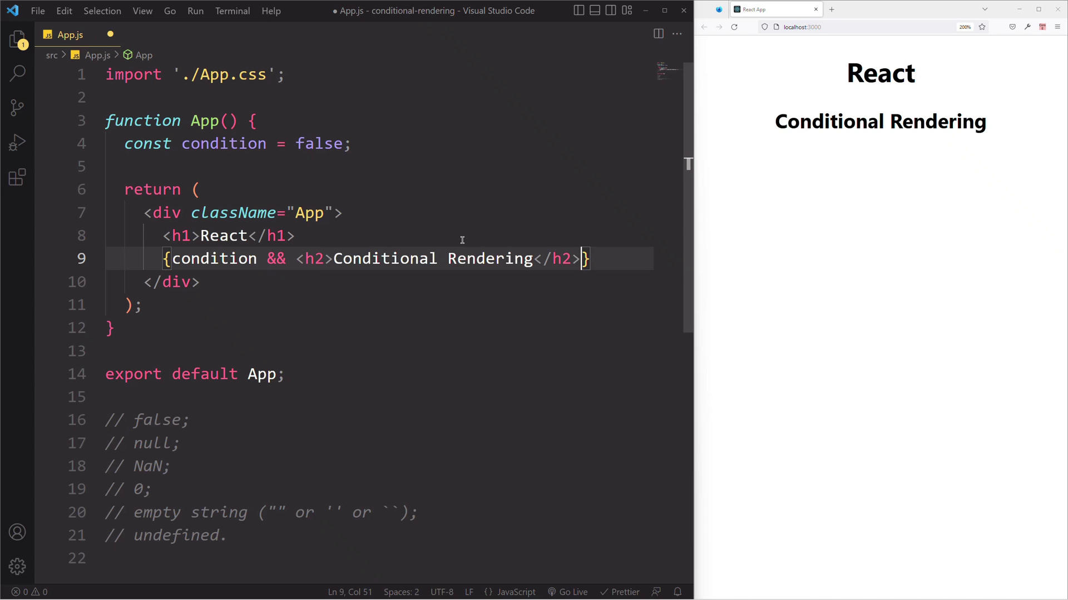
key("ctrl+s")
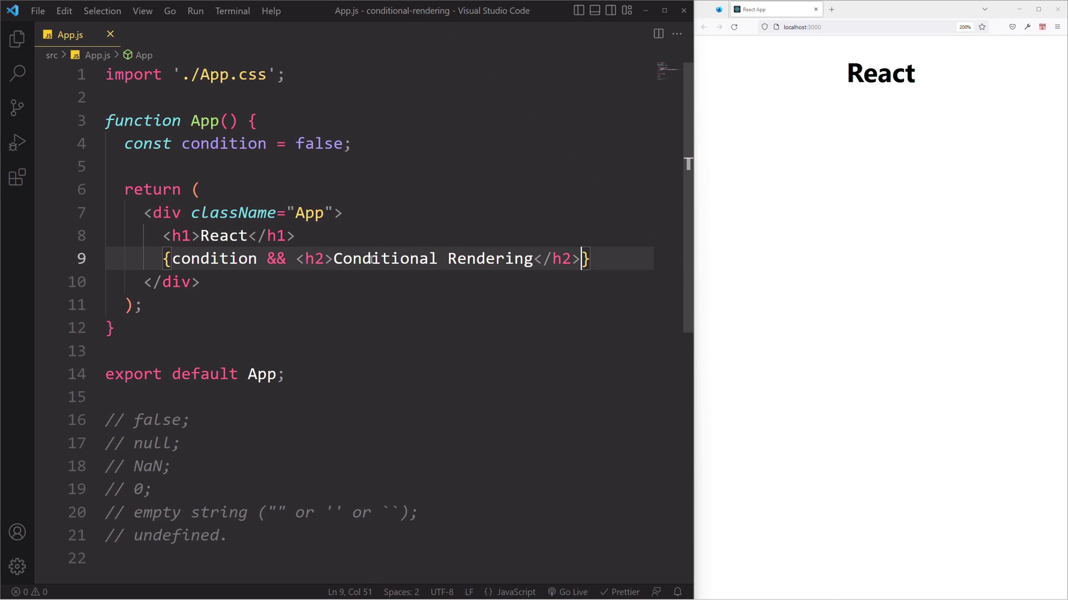
- Change condition from false to true and save so the heading appears
left_click_drag(290, 260, 602, 260)
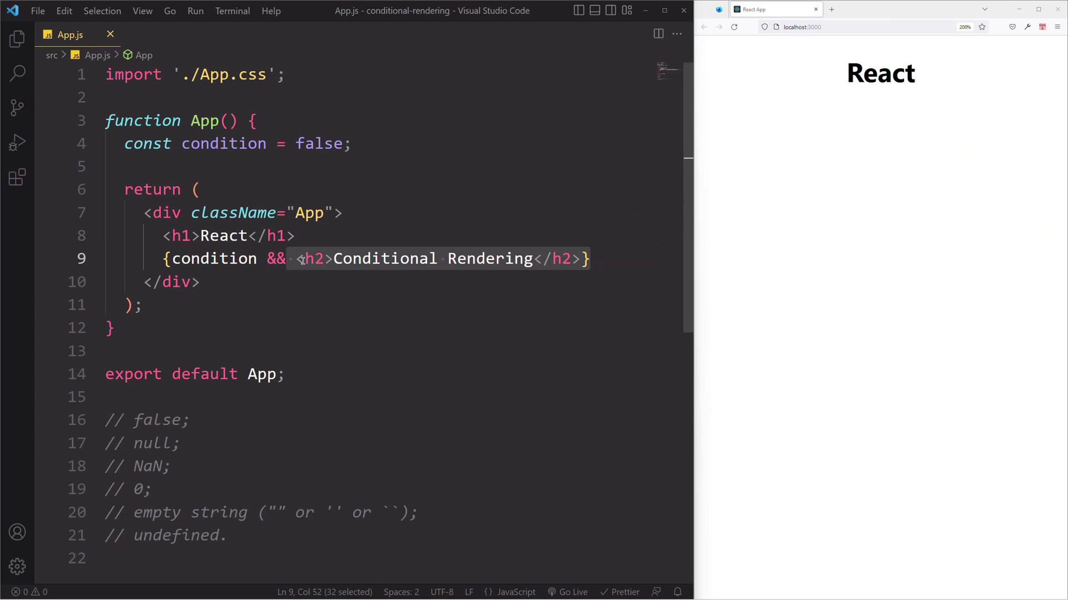
left_click(215, 258)
double_click(214, 258)
left_click(306, 145)
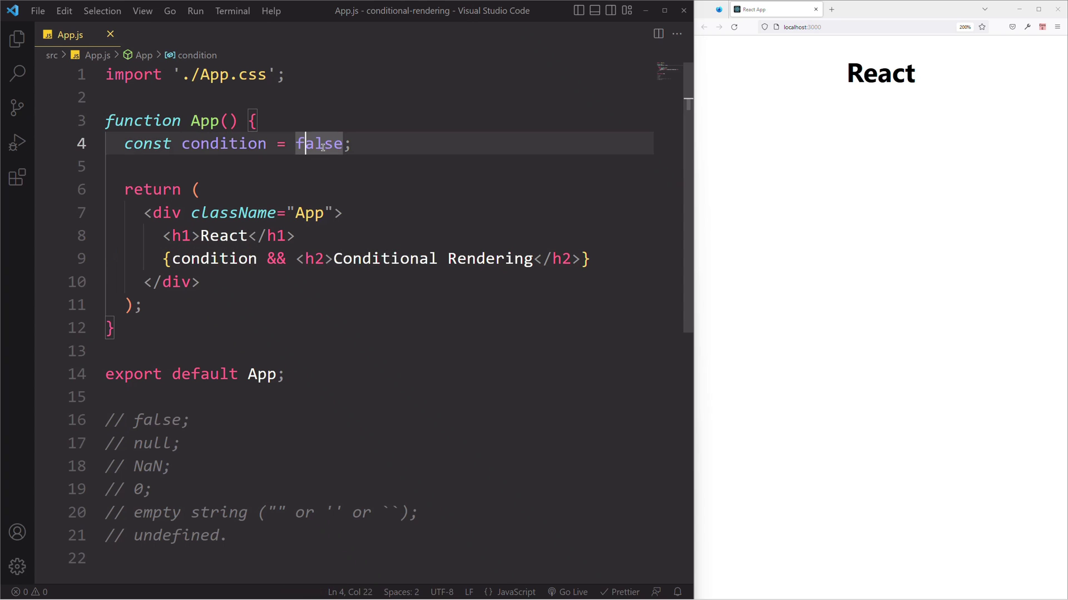
double_click(322, 146)
type("true")
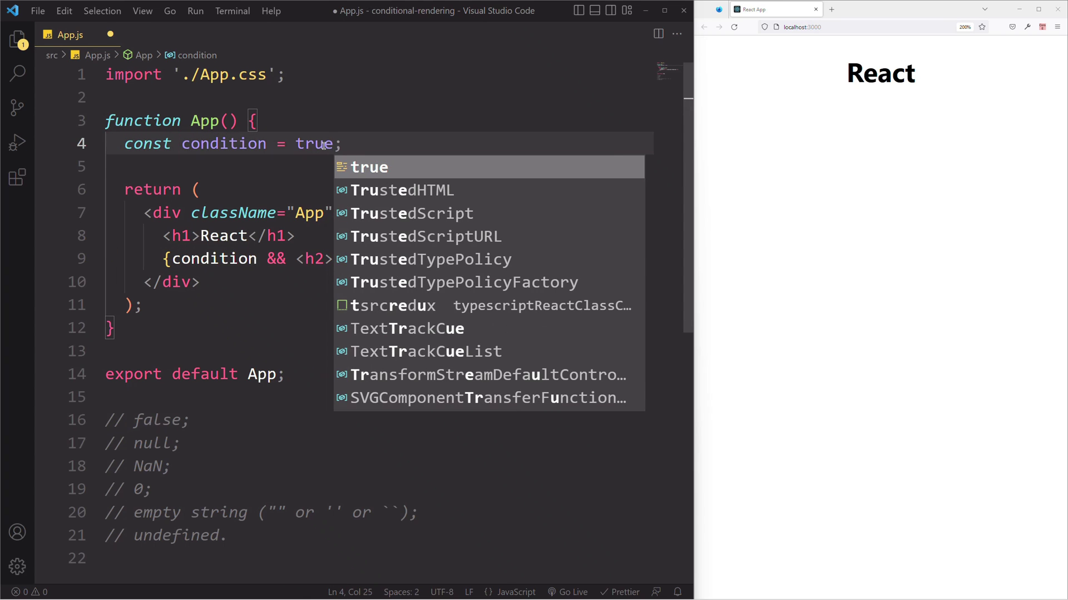
key("ctrl+s")
key("Escape")
left_click_drag(301, 258, 573, 259)
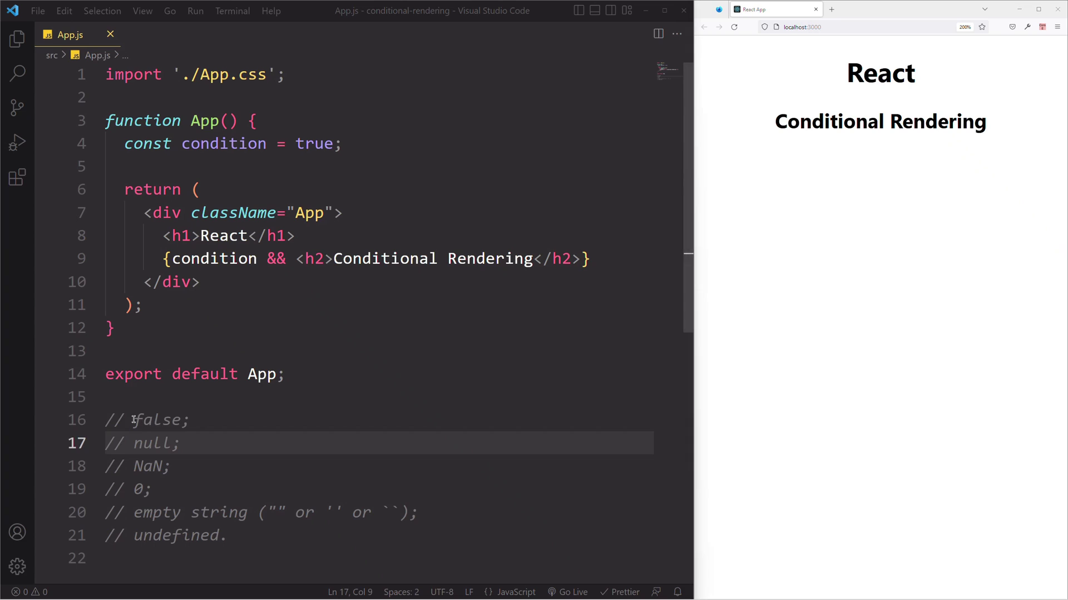
- Paste false from the falsy-values comment over true and save, hiding the h2
left_click_drag(134, 421, 240, 529)
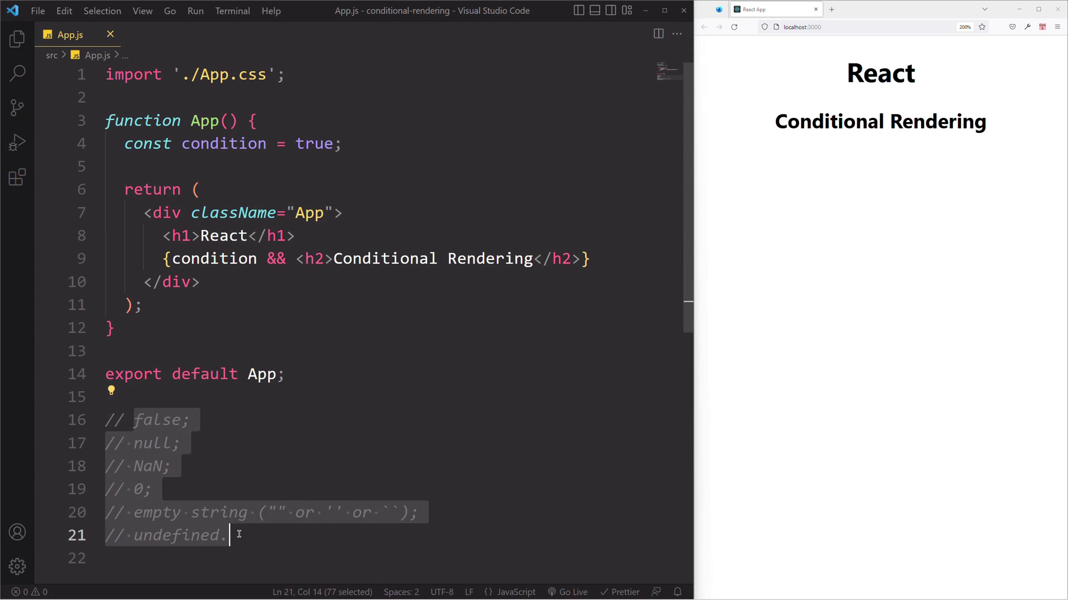
left_click(240, 534)
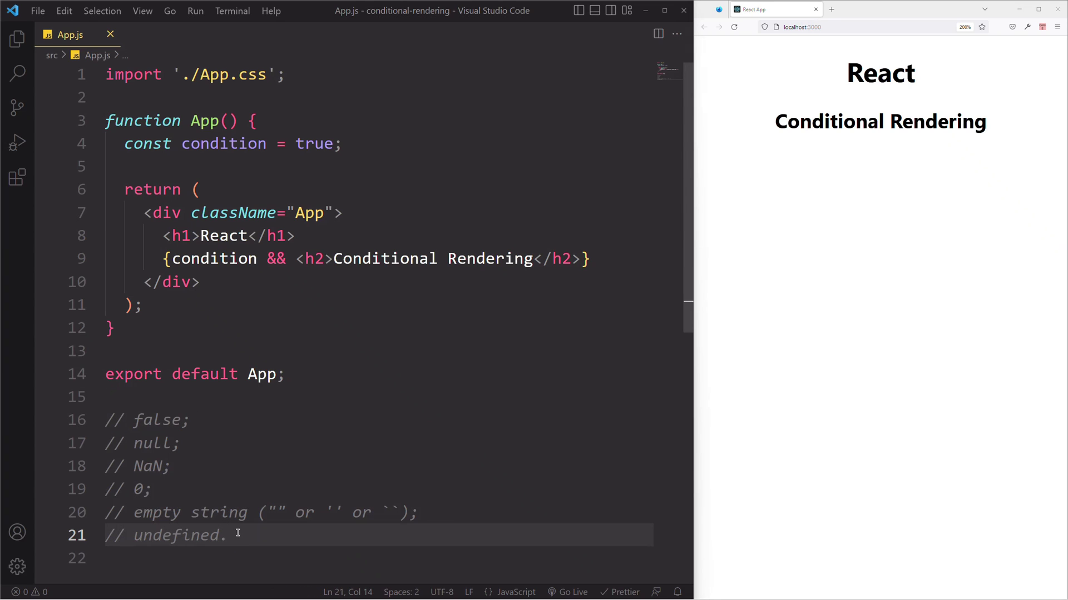
double_click(146, 420)
key("ctrl+c")
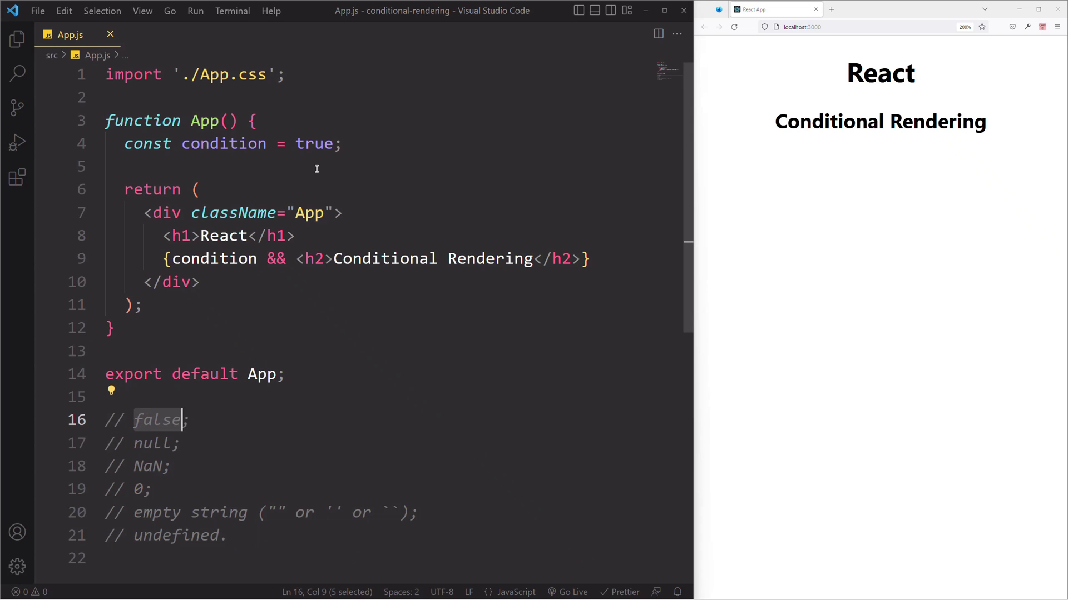
double_click(318, 144)
key("ctrl+v")
key("ctrl+s")
left_click_drag(332, 259, 486, 259)
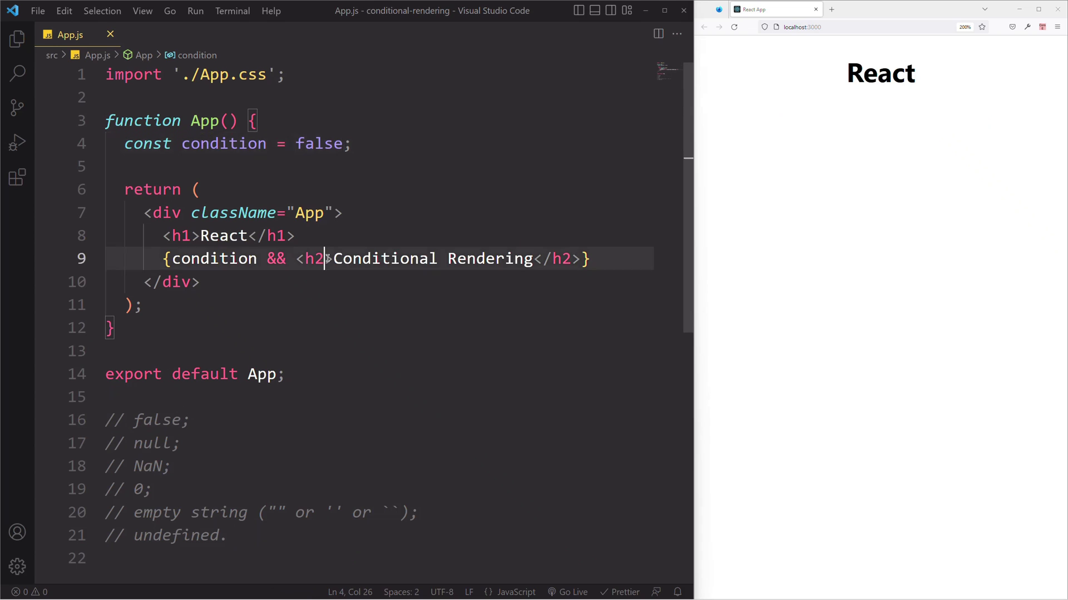
- Replace false with null, keeping the Conditional Rendering heading hidden
double_click(155, 442)
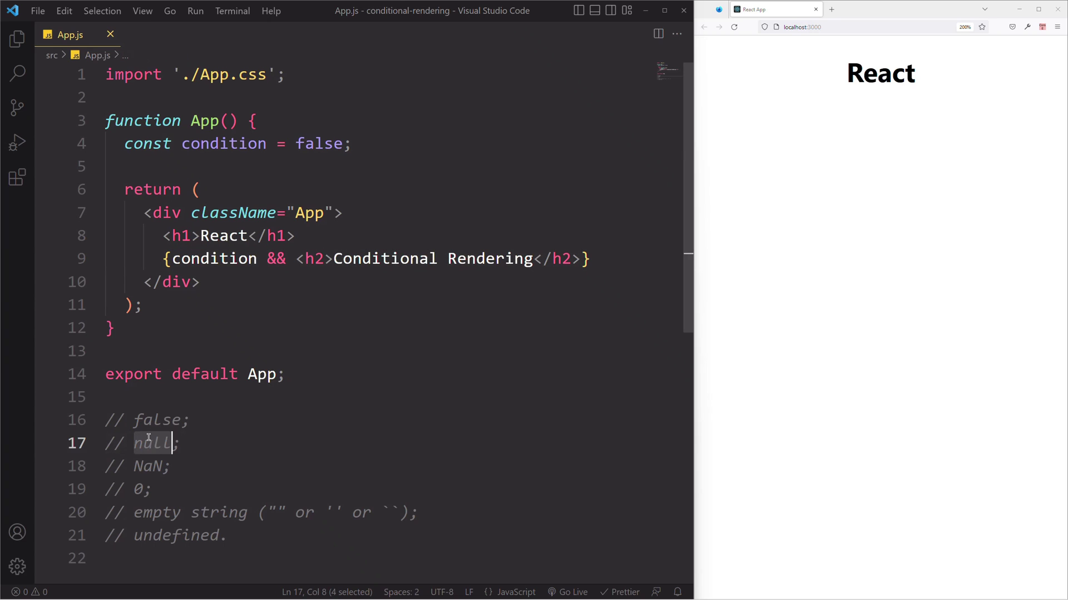
triple_click(321, 144)
double_click(320, 145)
type("null")
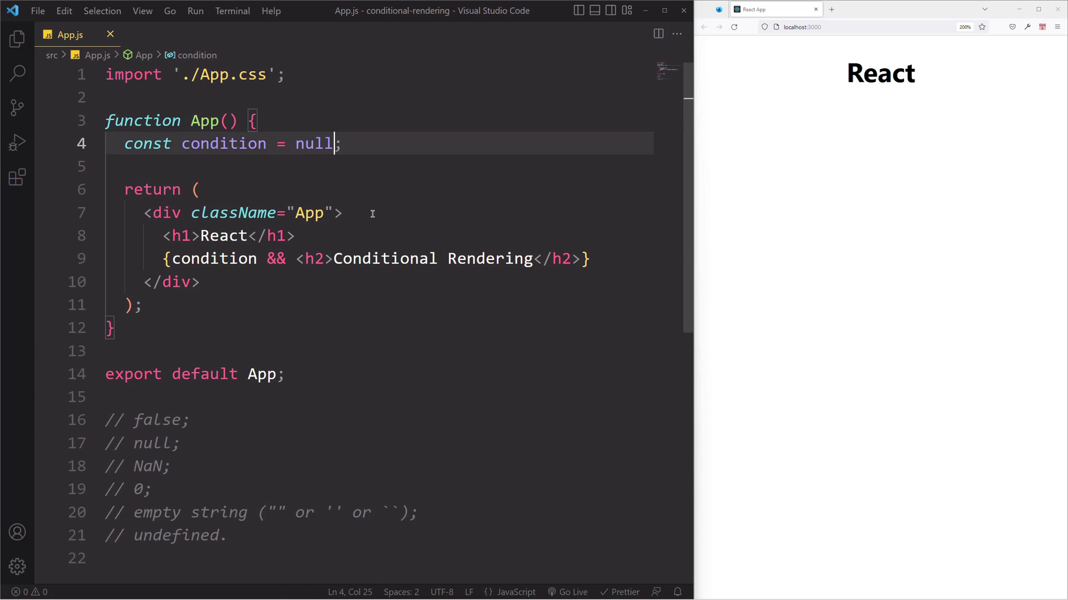
left_click_drag(305, 260, 533, 260)
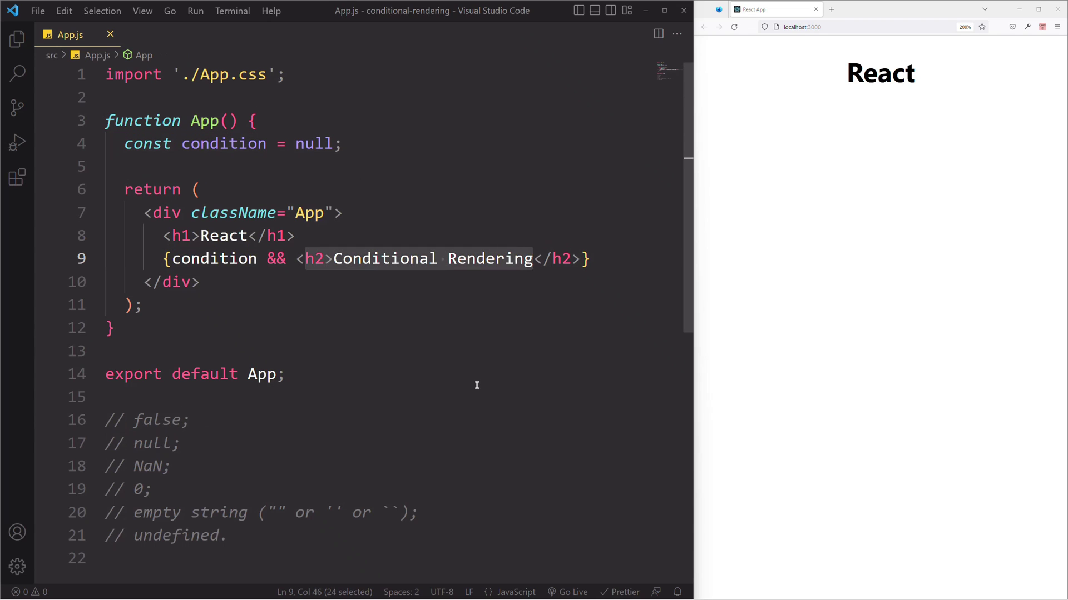
- Copy NaN from the falsy-values list and paste it over null
double_click(143, 466)
key("ctrl+c")
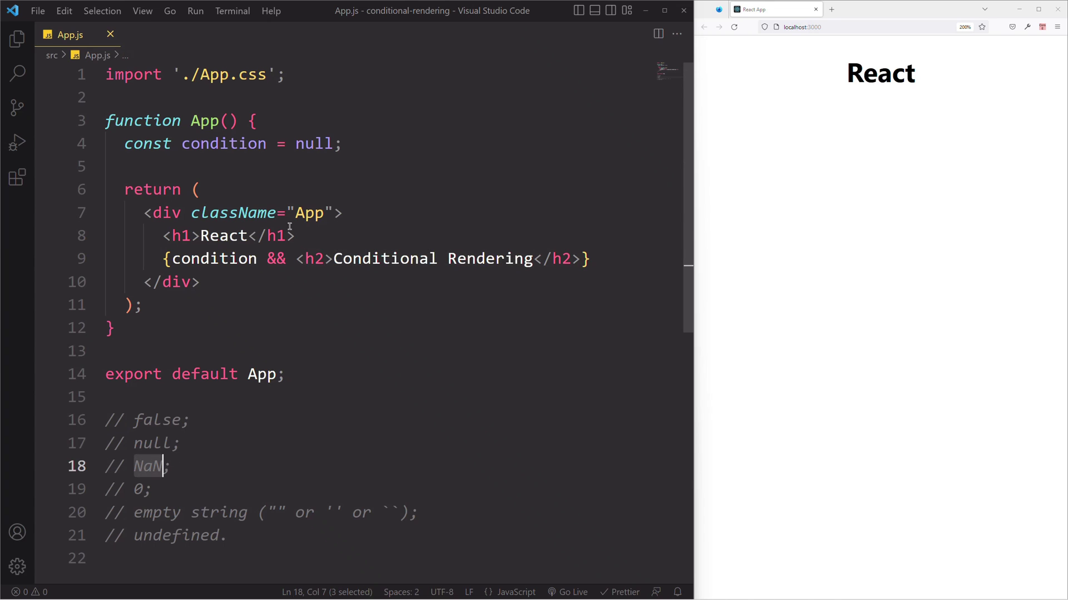
double_click(303, 144)
key("ctrl+v")
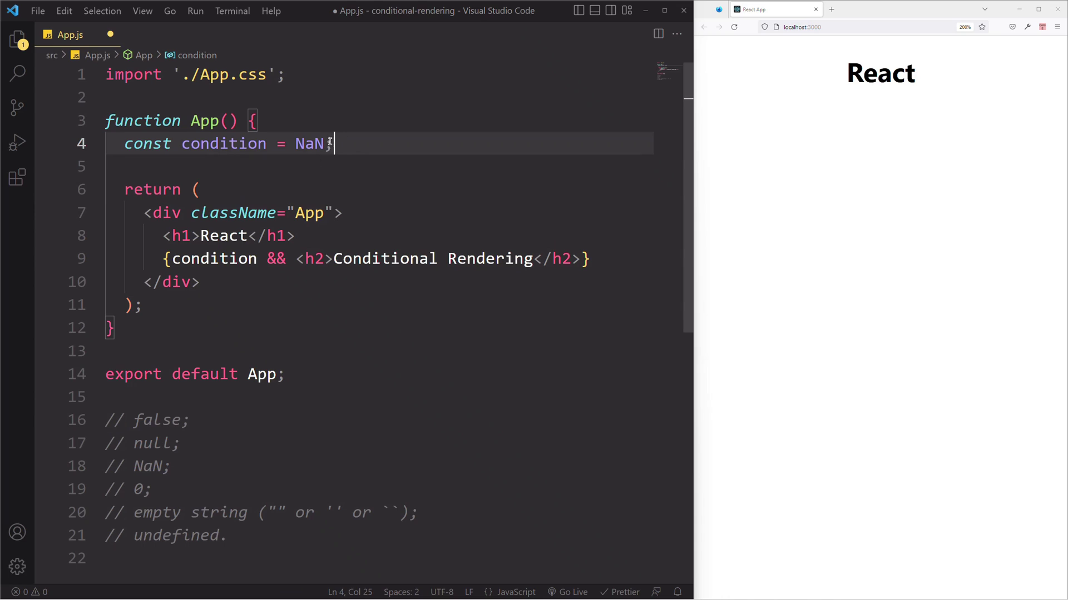
- Save with condition = NaN and inspect the NaN rendered on the page
left_click_drag(333, 143, 183, 144)
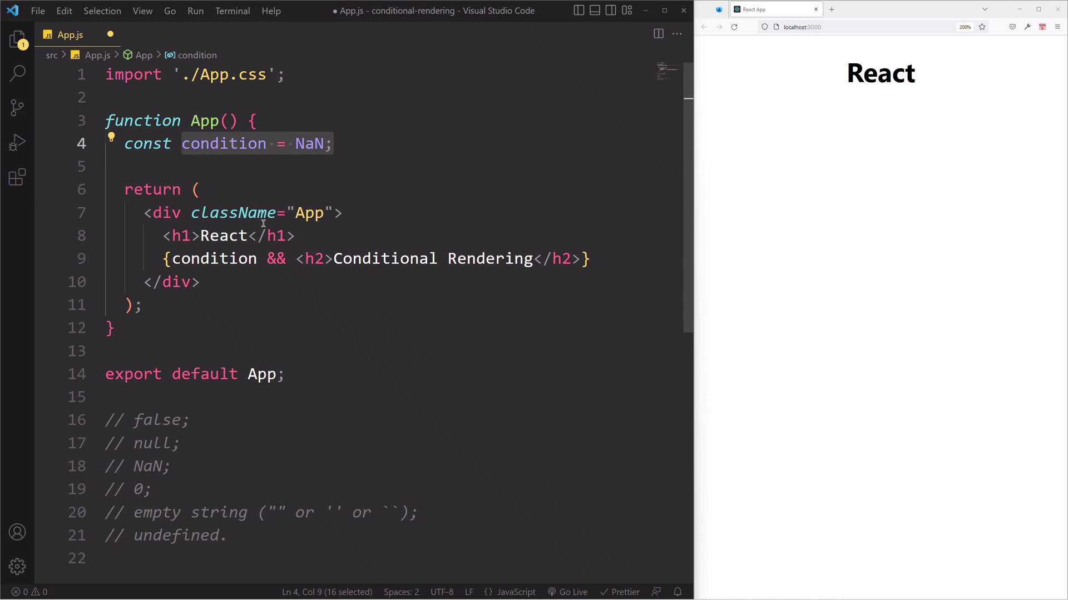
left_click_drag(296, 259, 576, 255)
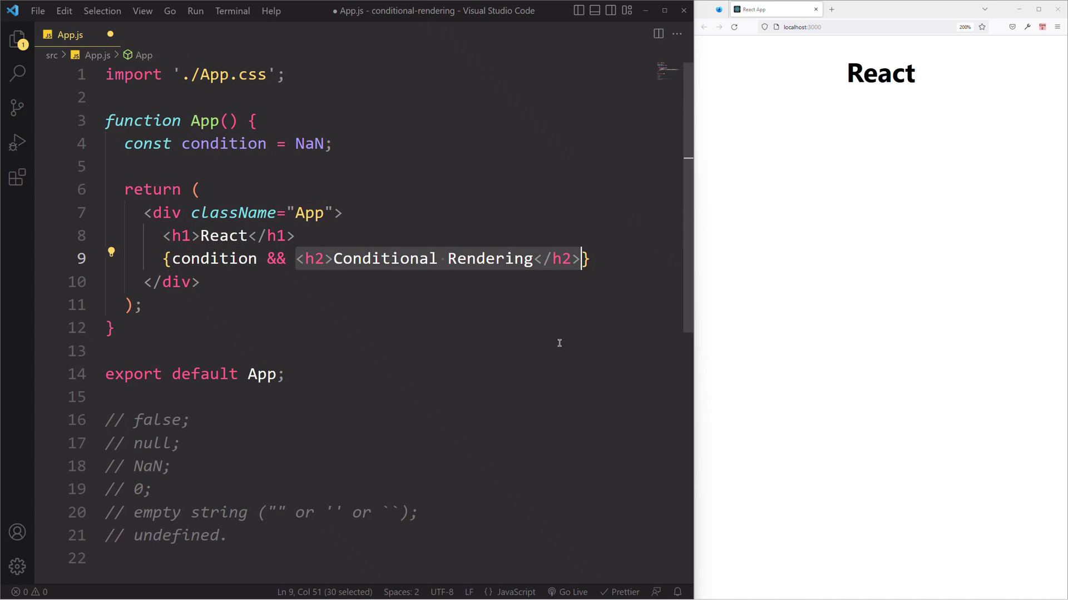
key("ctrl+s")
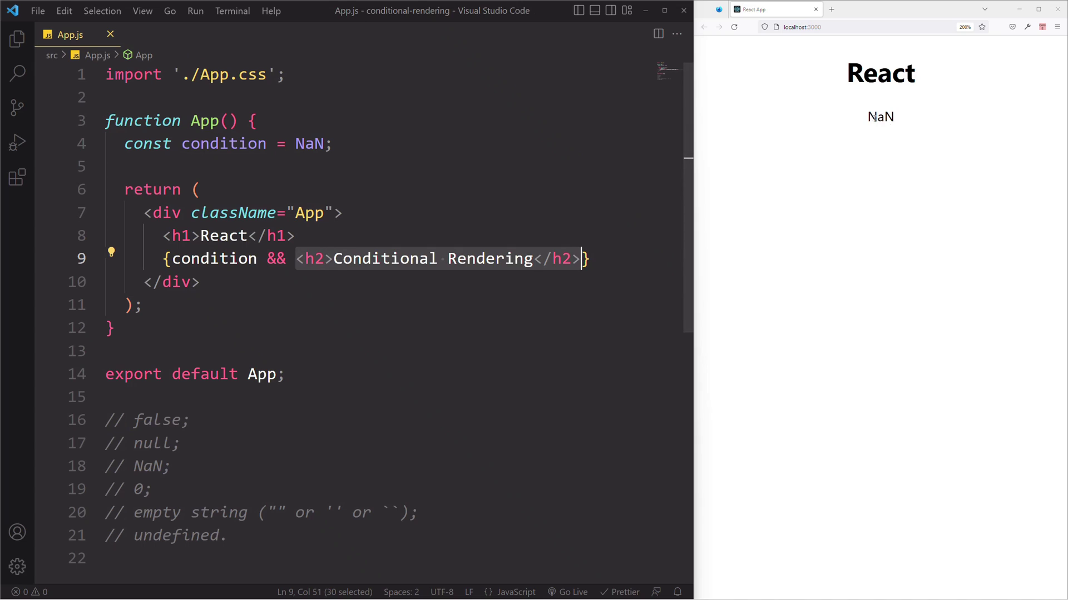
left_click_drag(864, 117, 923, 120)
left_click(888, 209)
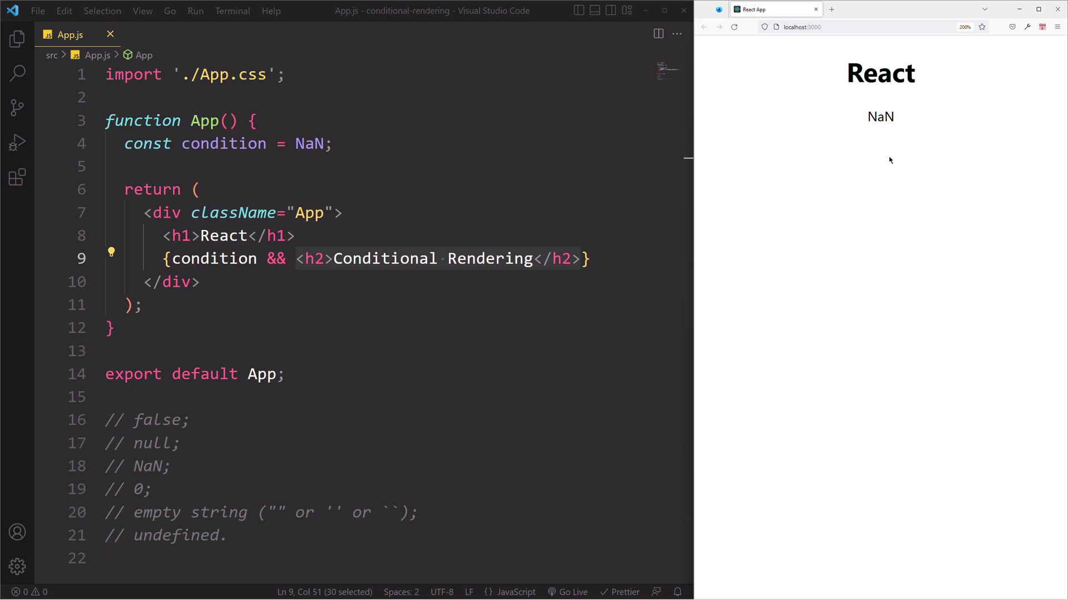
- Paste 0 from the falsy list over NaN and save, which prints 0
left_click_drag(145, 489, 133, 489)
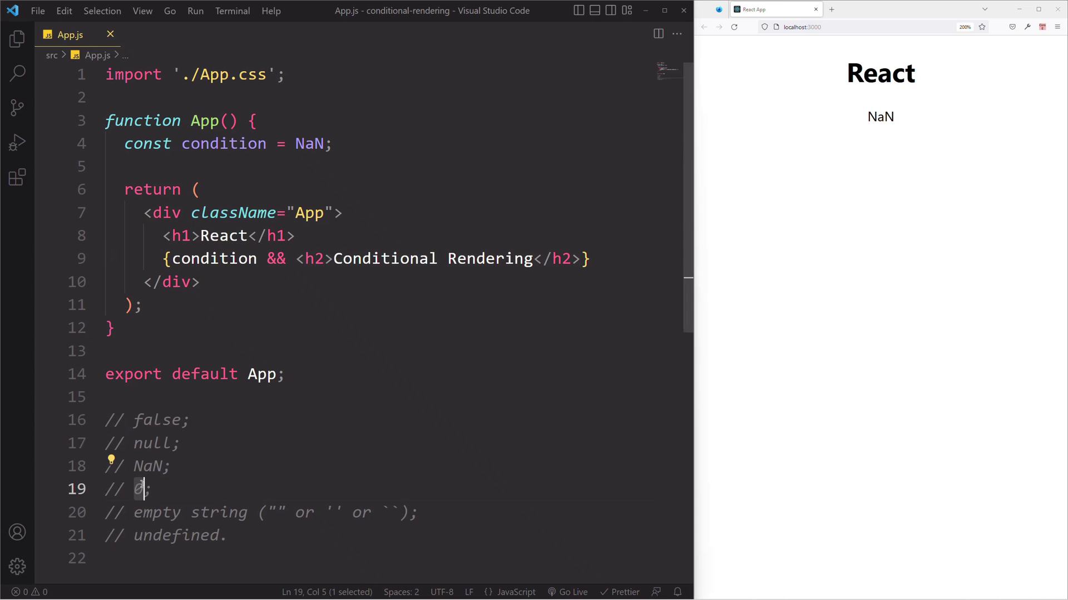
double_click(318, 144)
key("ctrl+v")
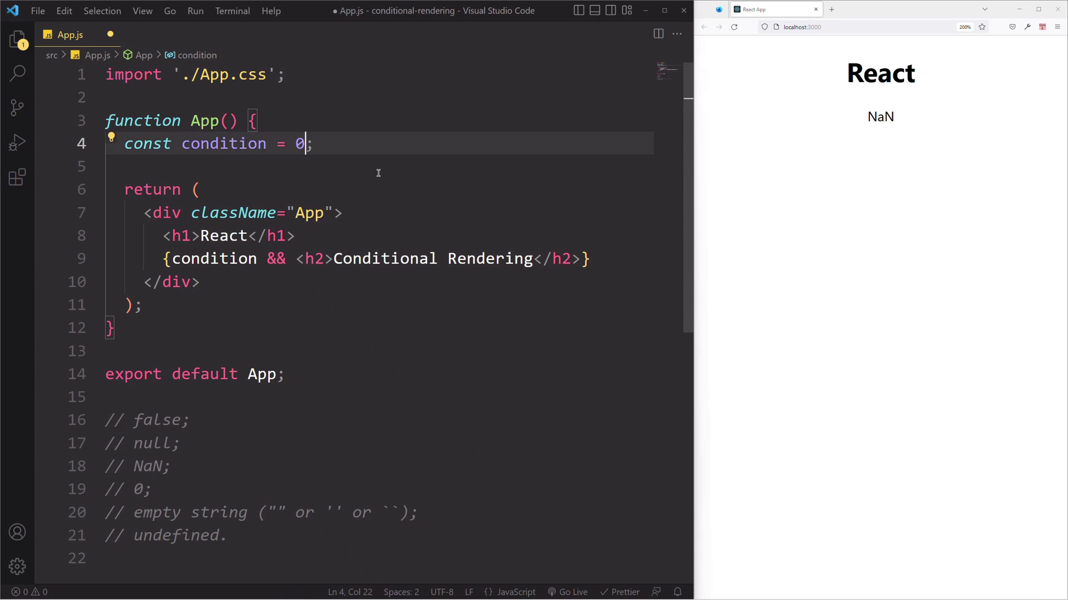
key("ctrl+s")
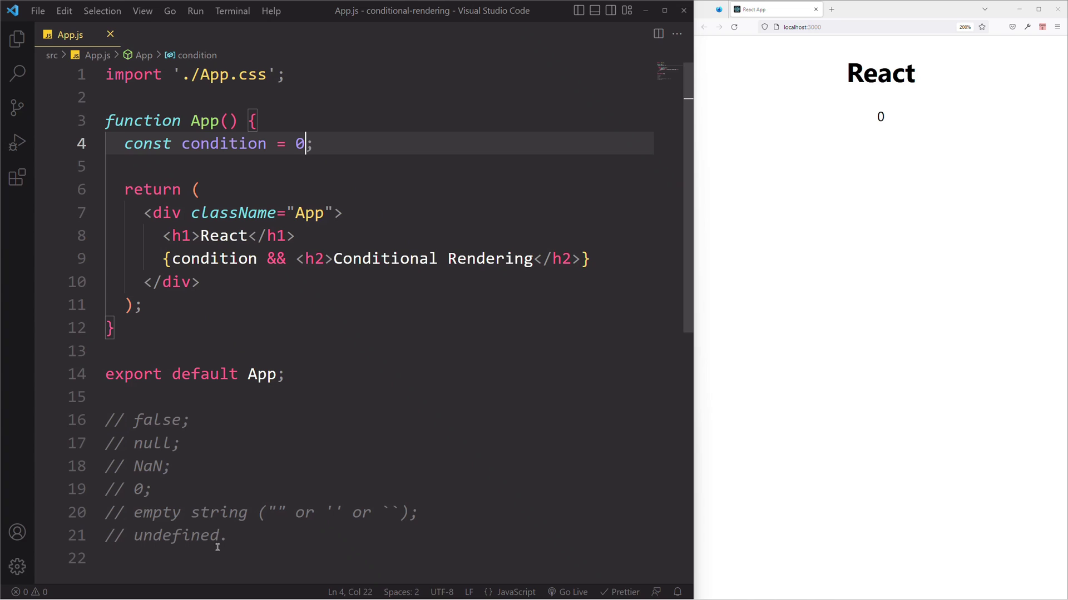
- Paste undefined over 0 and save, leaving only the React heading
double_click(156, 537)
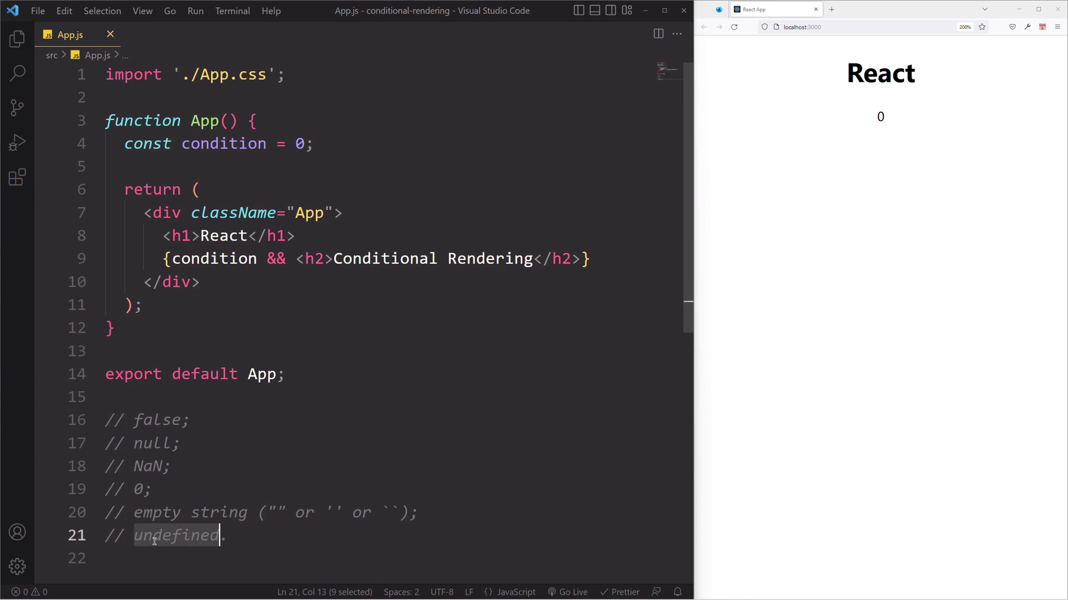
double_click(299, 144)
key("ctrl+v")
key("ctrl+s")
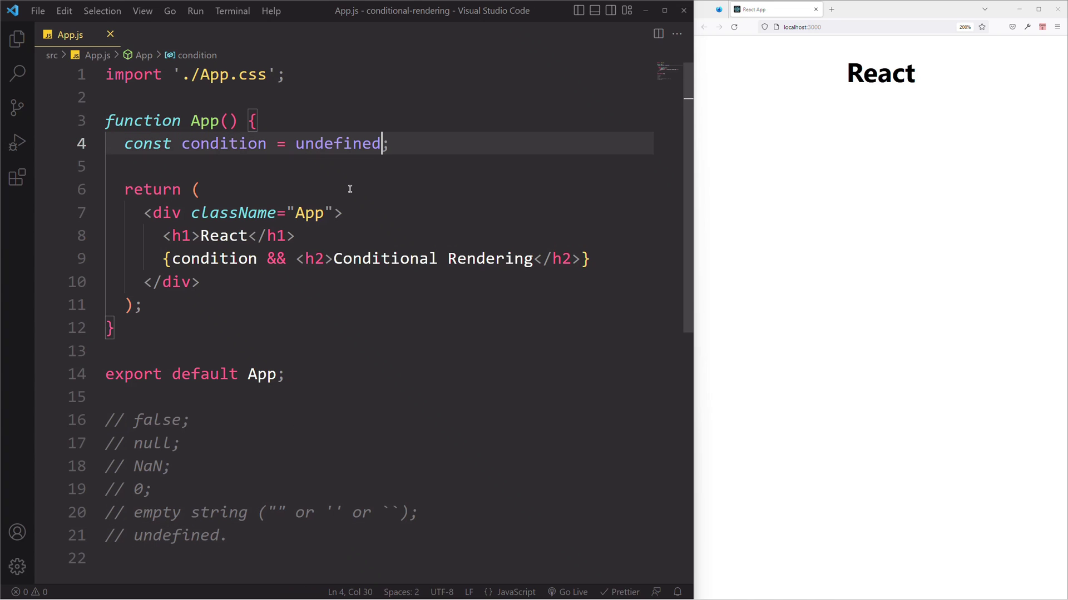
key("End")
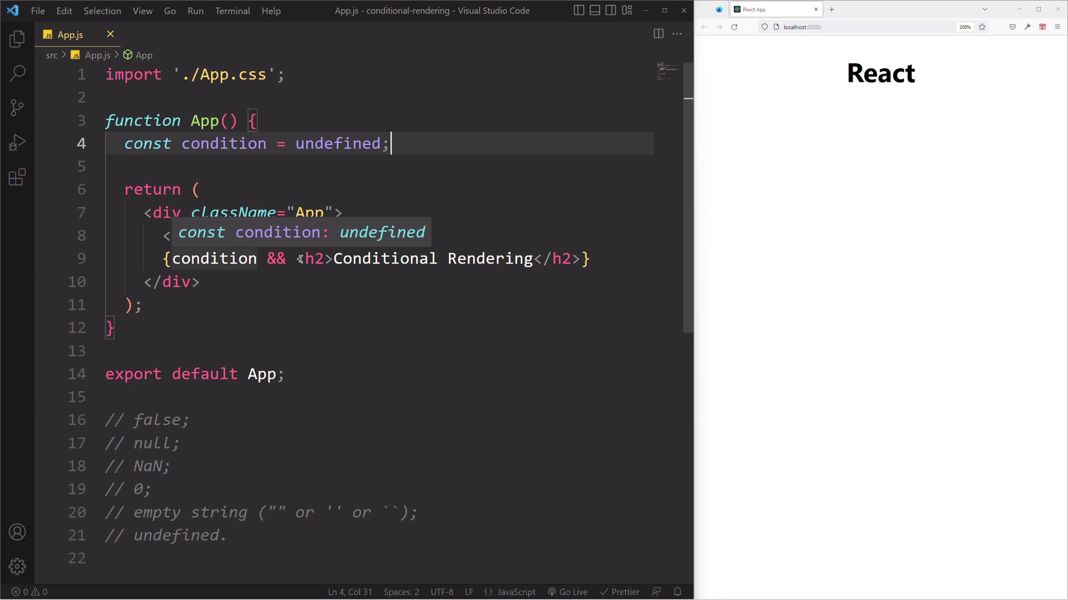
mouse_move(215, 259)
left_click_drag(267, 259, 287, 259)
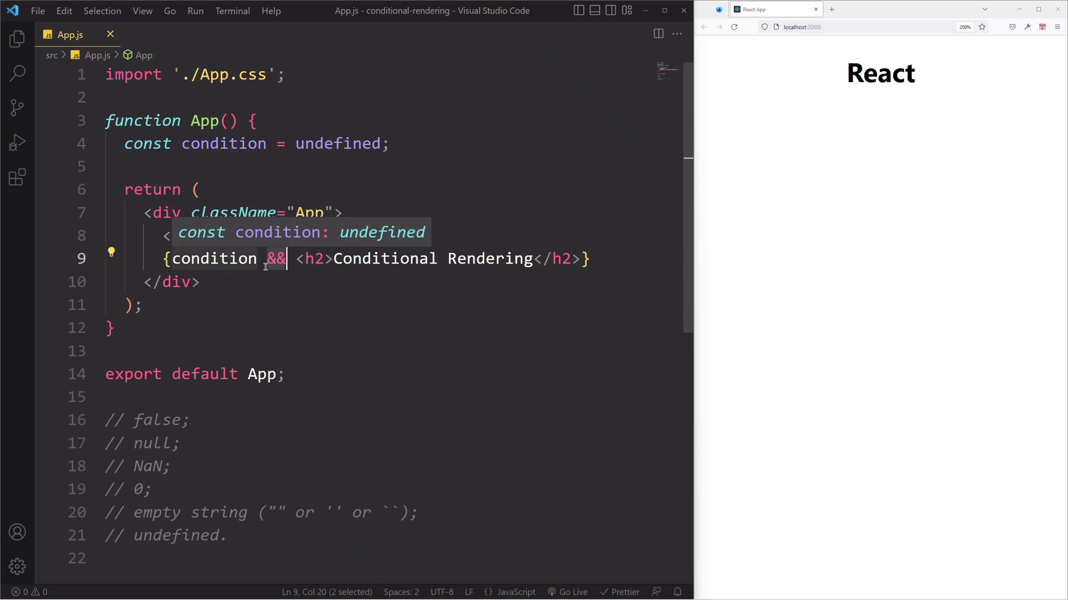
left_click(264, 265)
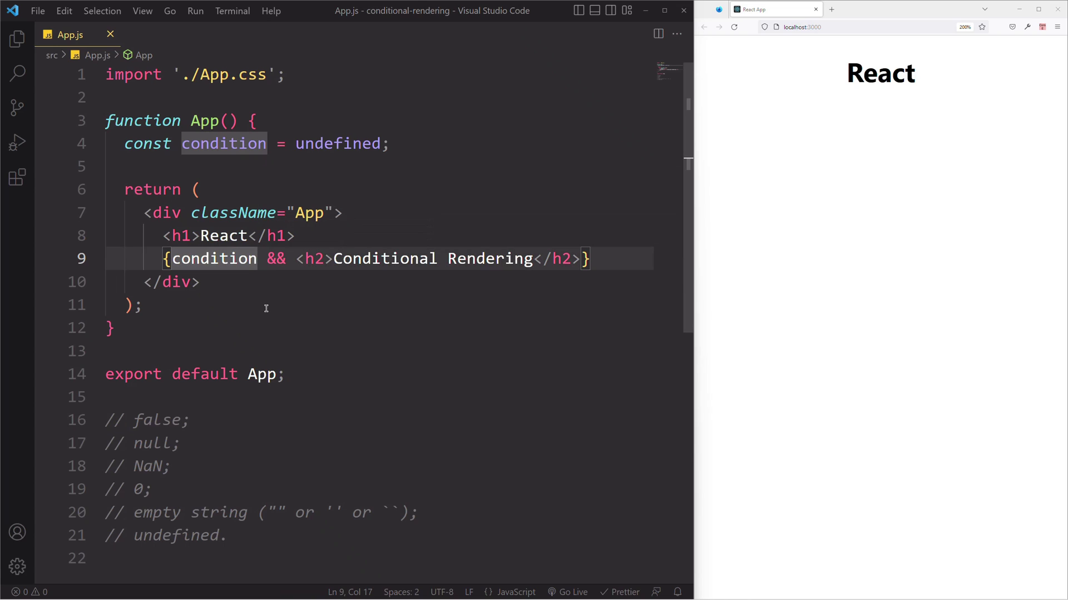
double_click(289, 265)
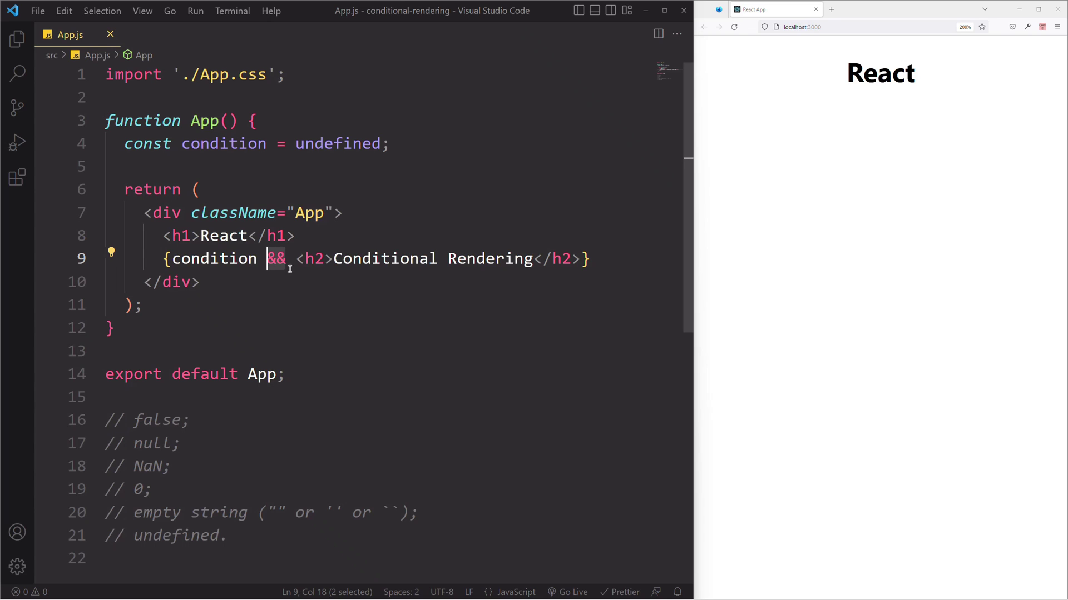
- Replace the && operator on line 9 with a ternary ?
left_click_drag(267, 258, 290, 254)
type("?")
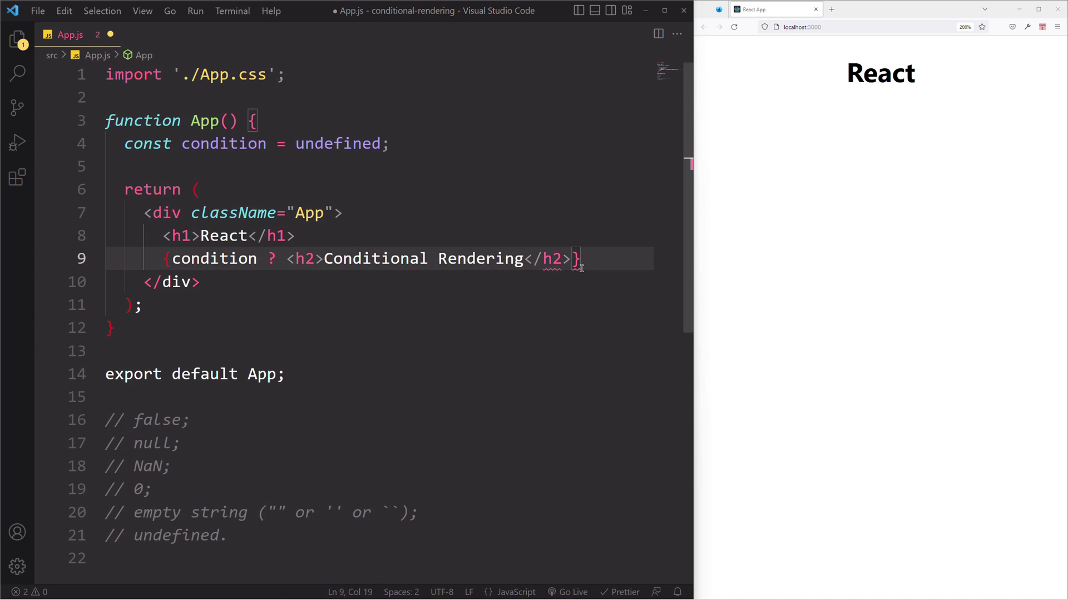
left_click(576, 261)
type(":")
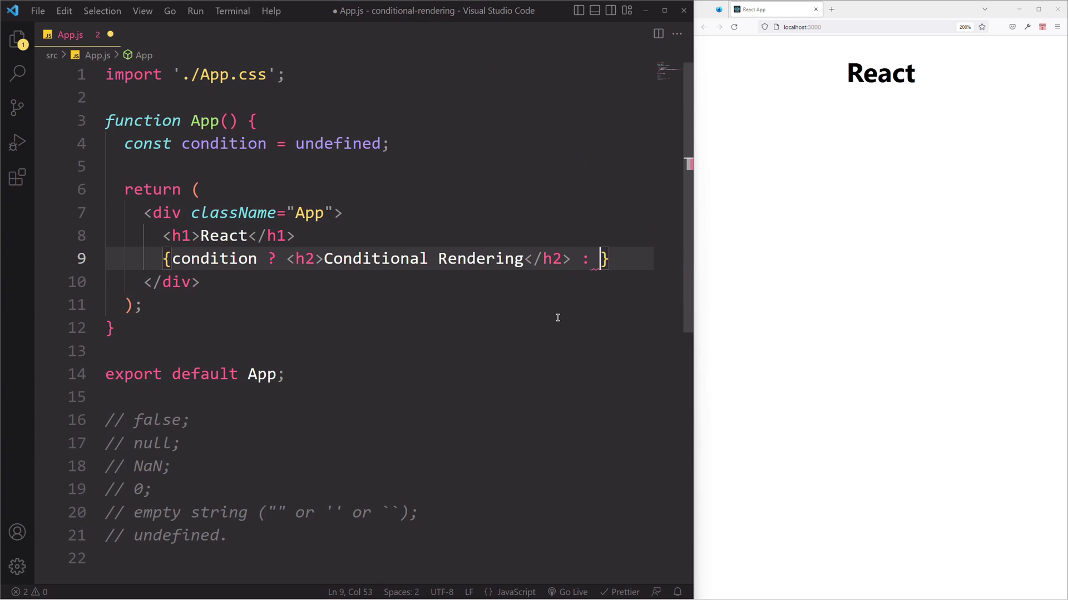
double_click(187, 258)
left_click_drag(286, 259, 564, 259)
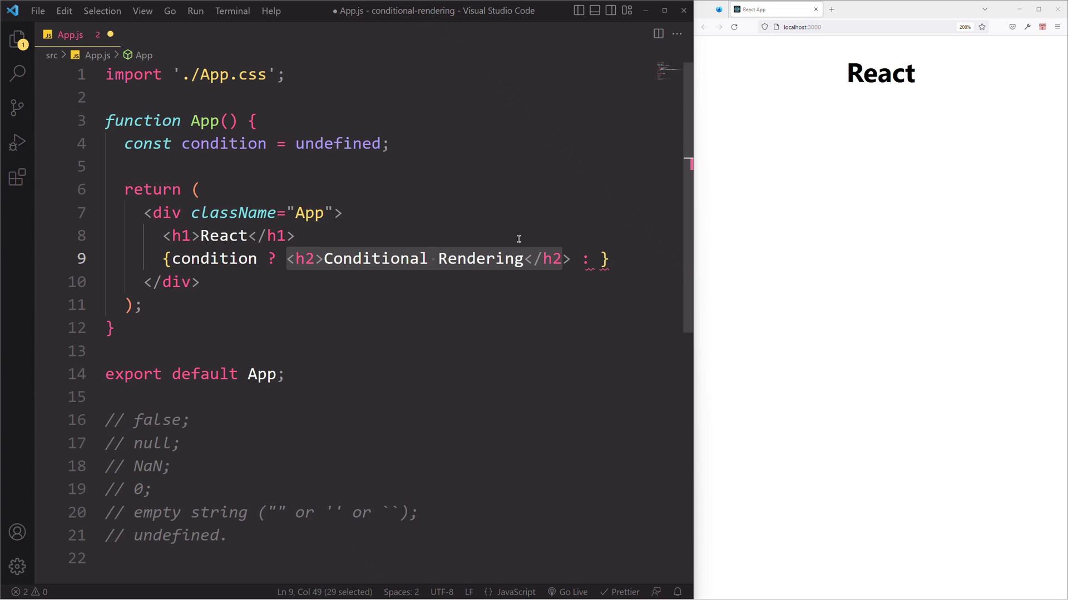
left_click(219, 259)
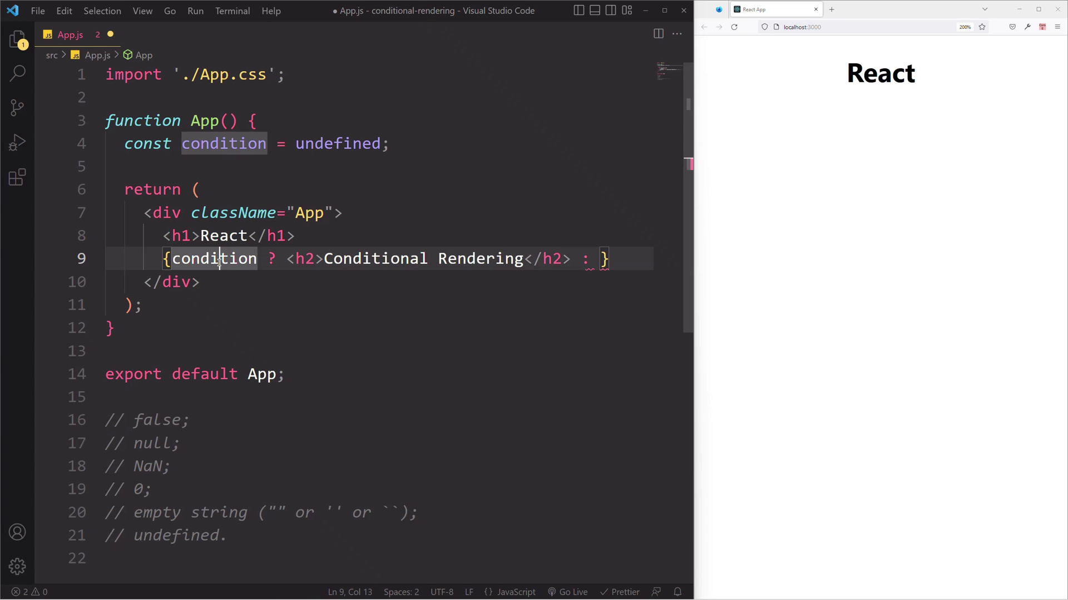
- Add `: null` as the ternary's else branch and save
left_click(599, 260)
type("n")
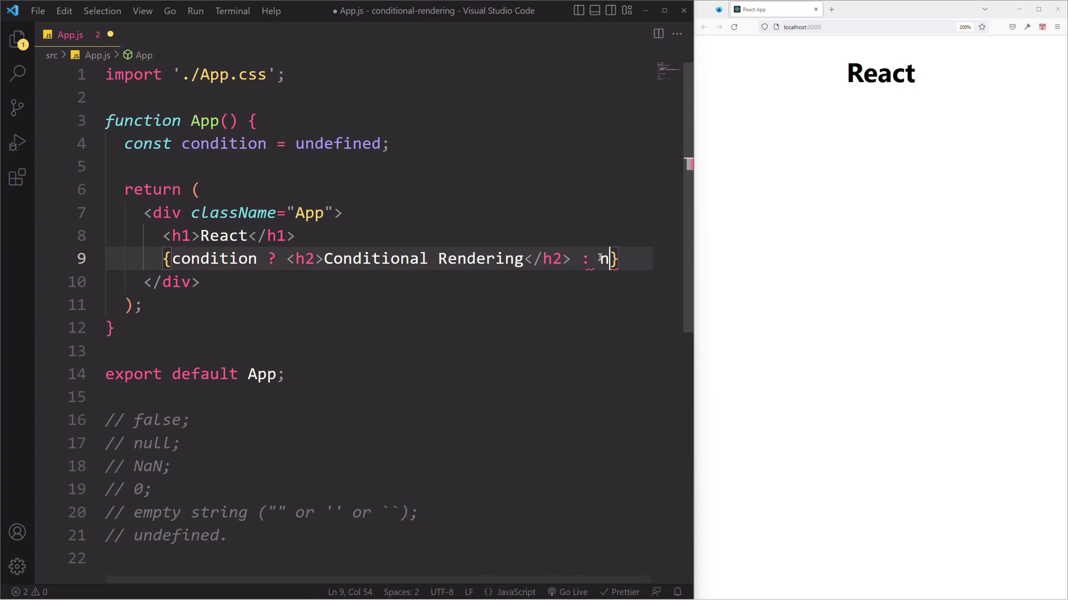
type("ull")
key("ctrl+s")
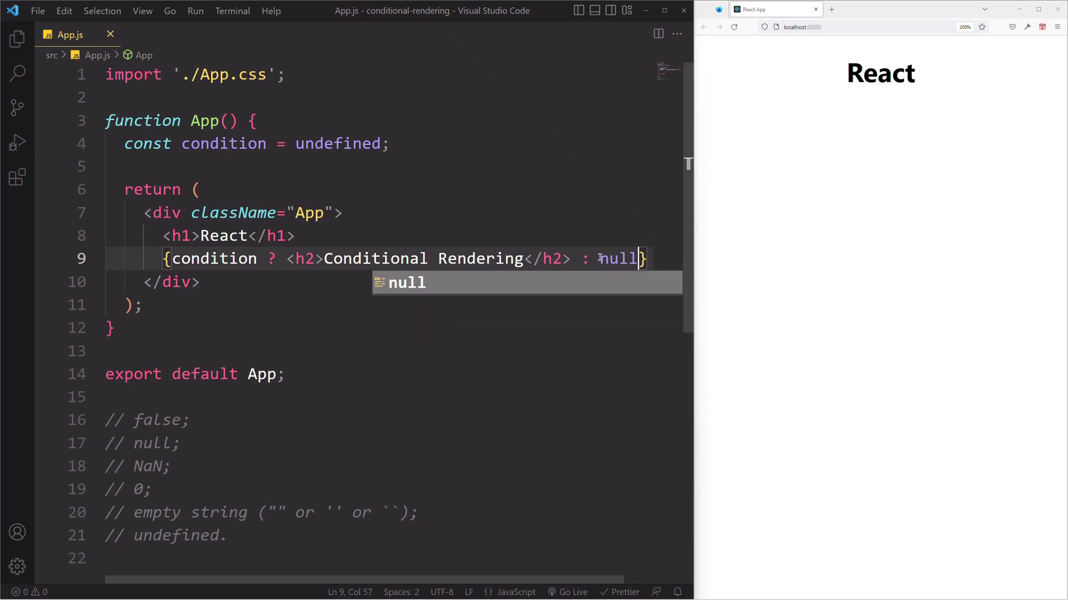
left_click(570, 234)
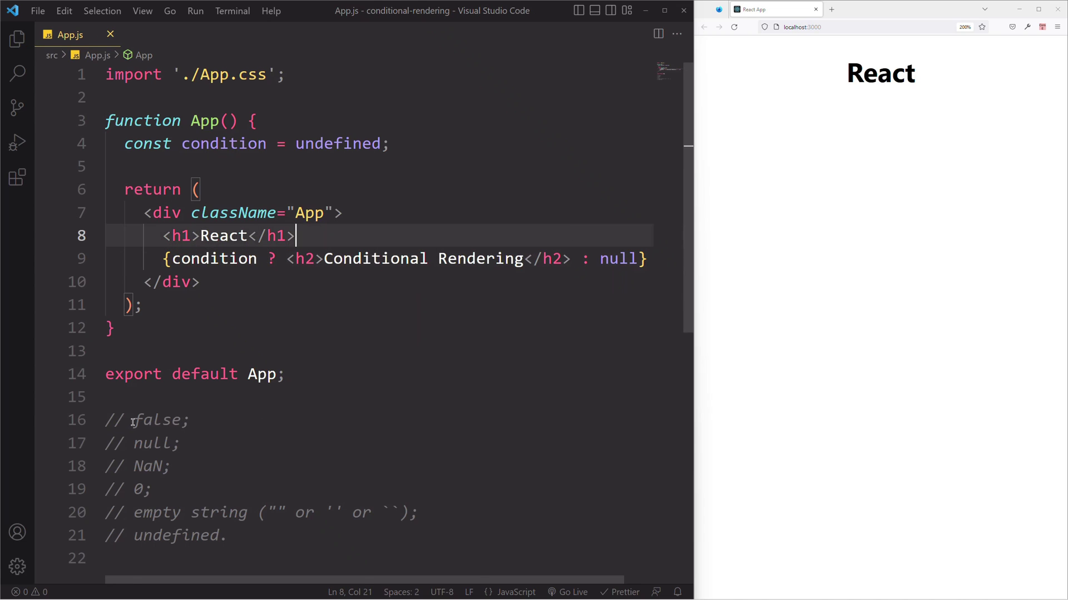
double_click(611, 259)
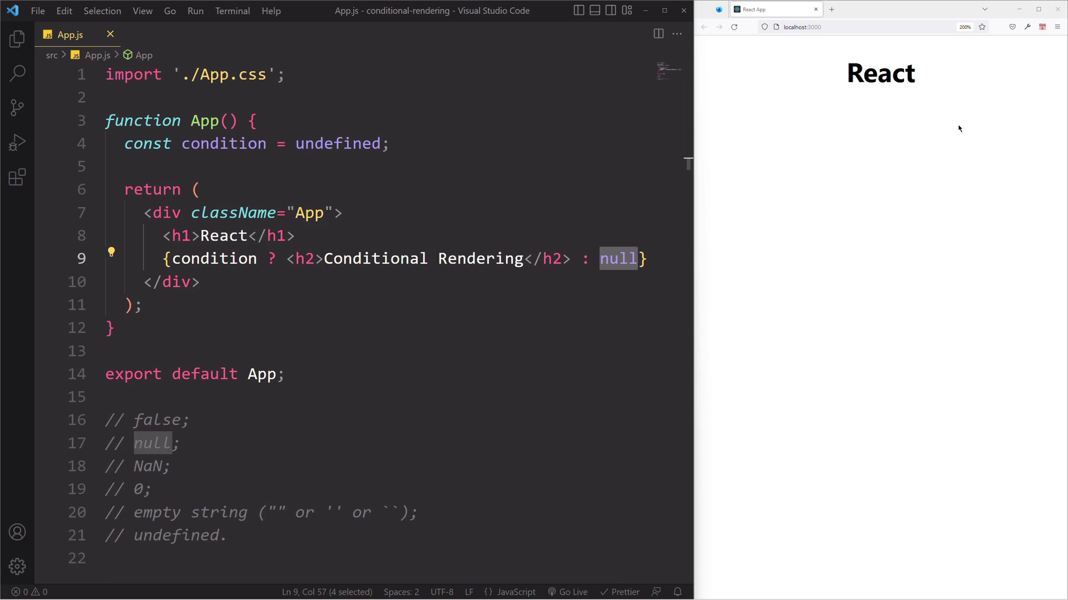
- Paste NaN from the falsy list over undefined and review the ternary
double_click(148, 466)
key("ctrl+c")
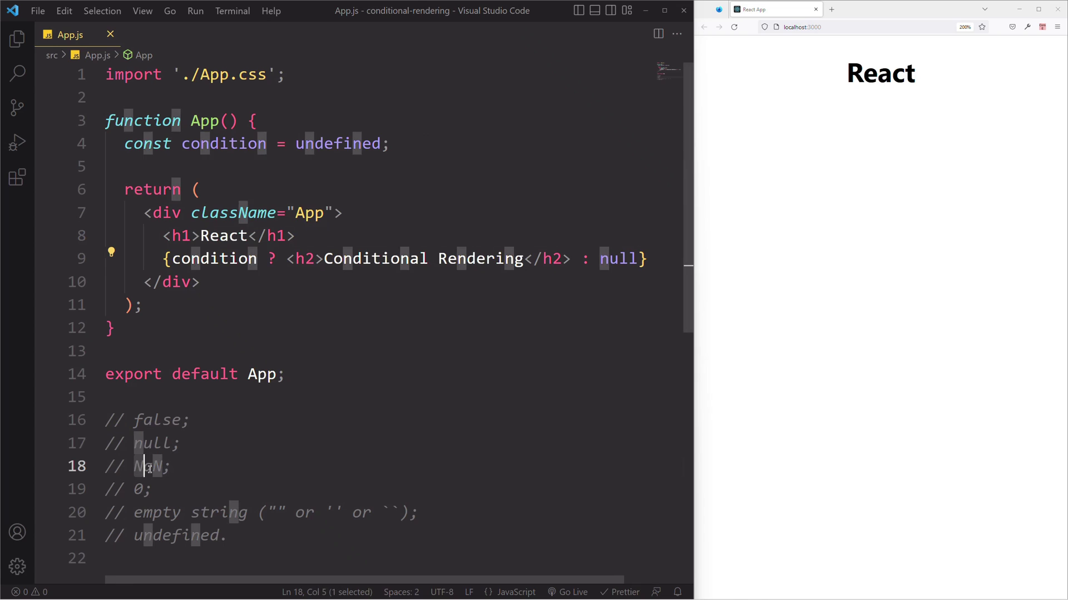
double_click(348, 143)
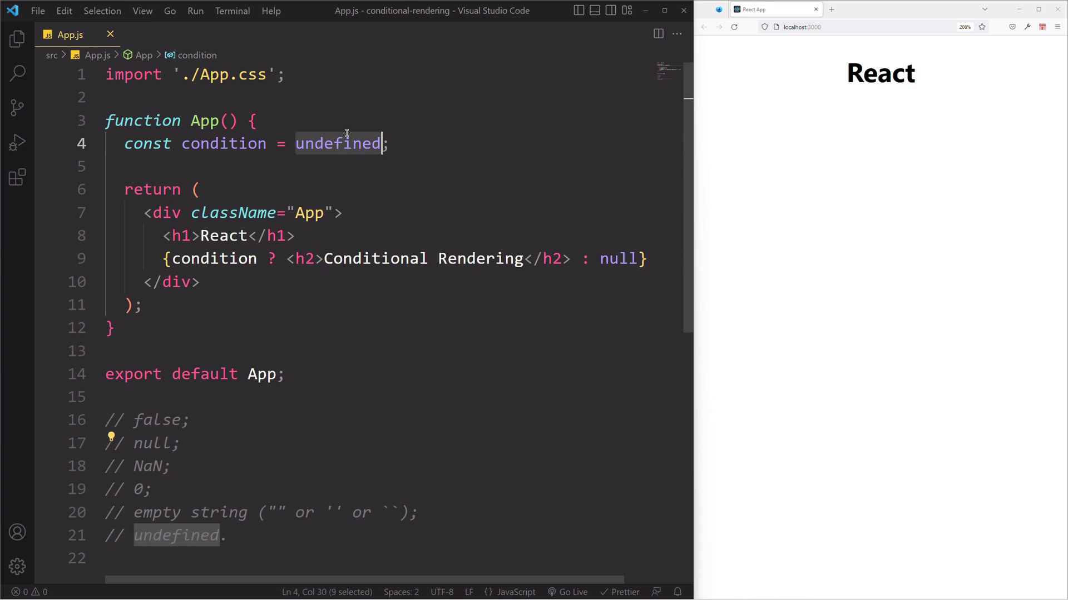
key("ctrl+v")
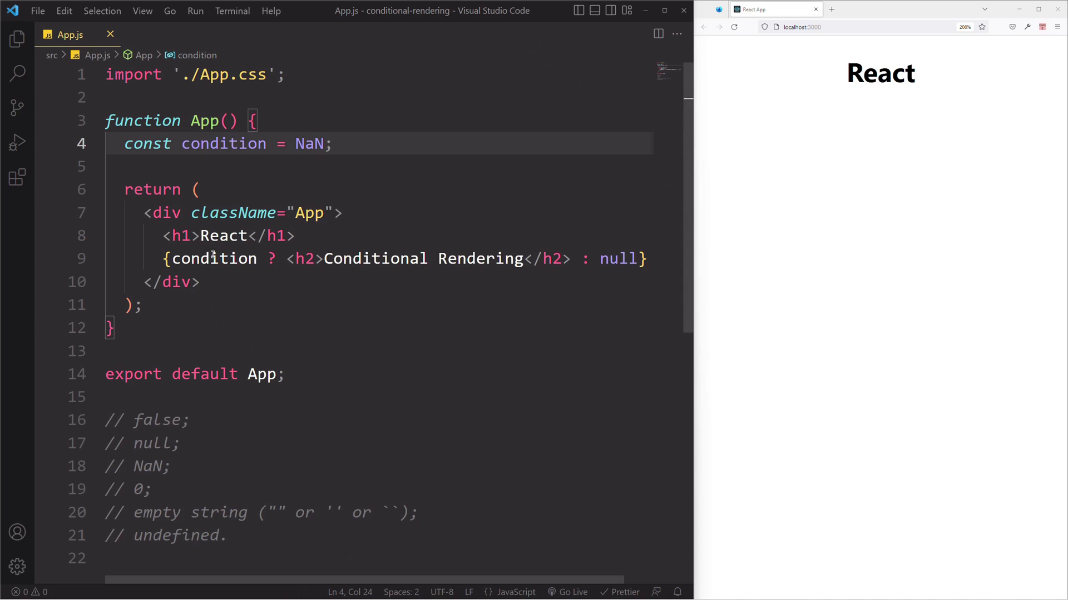
left_click(193, 259)
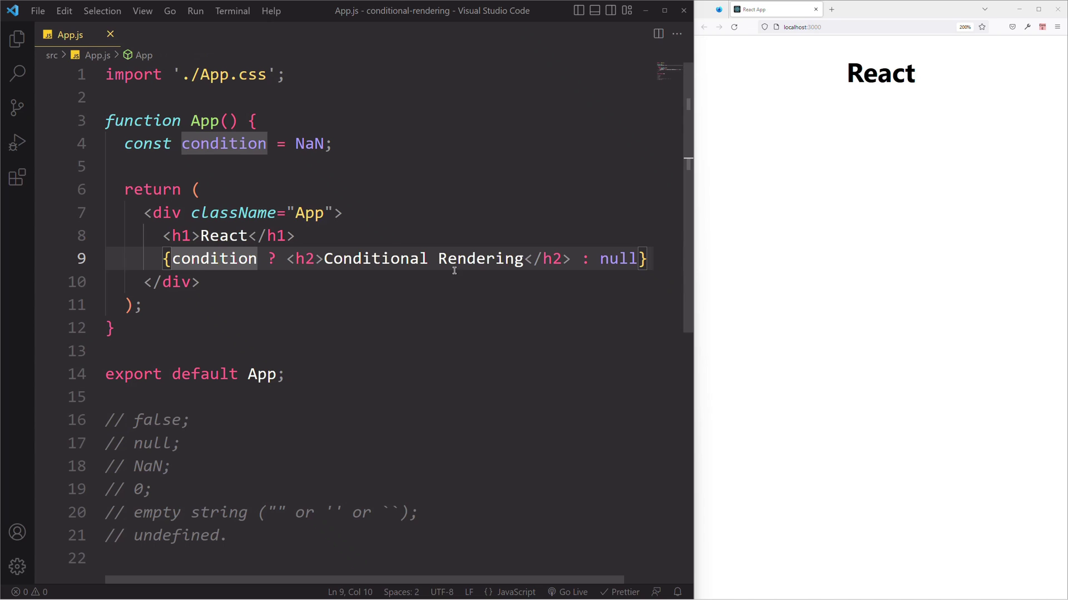
double_click(627, 259)
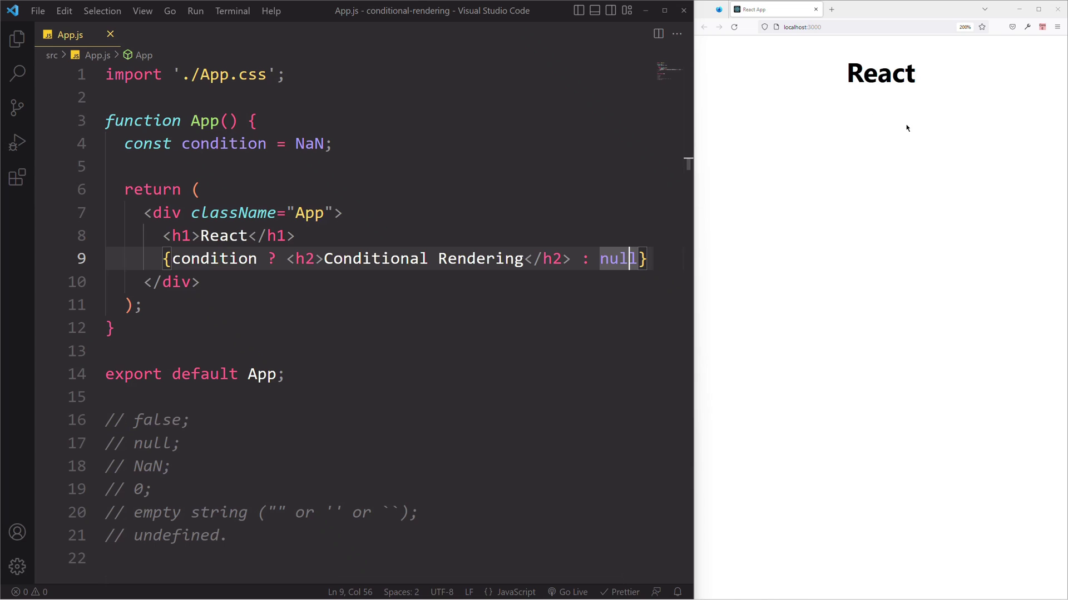
- Replace NaN with 0 and save; the page still shows only React
double_click(139, 490)
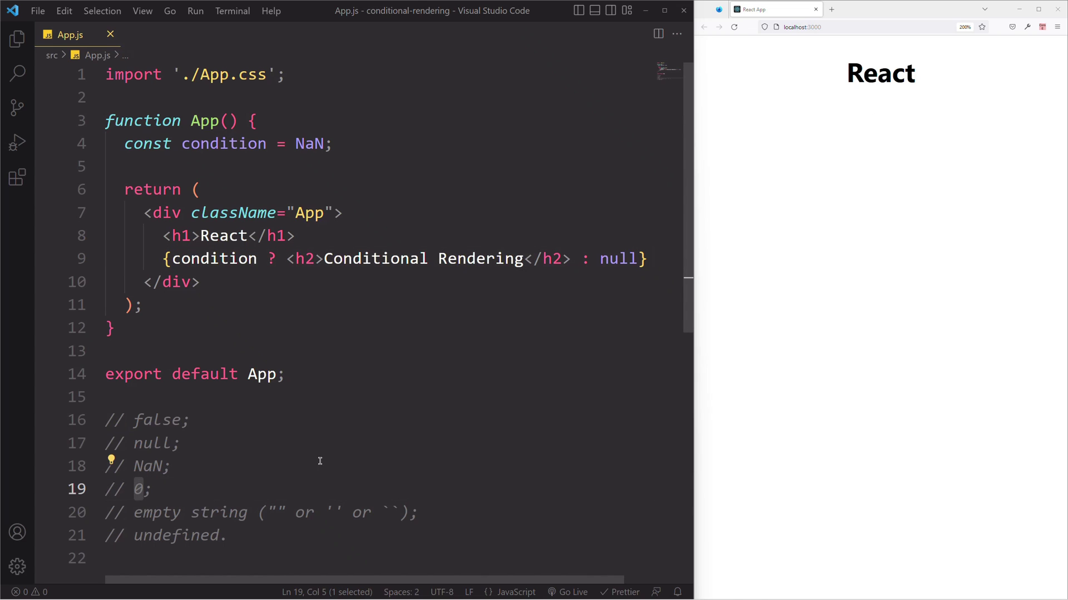
left_click(317, 144)
type("0")
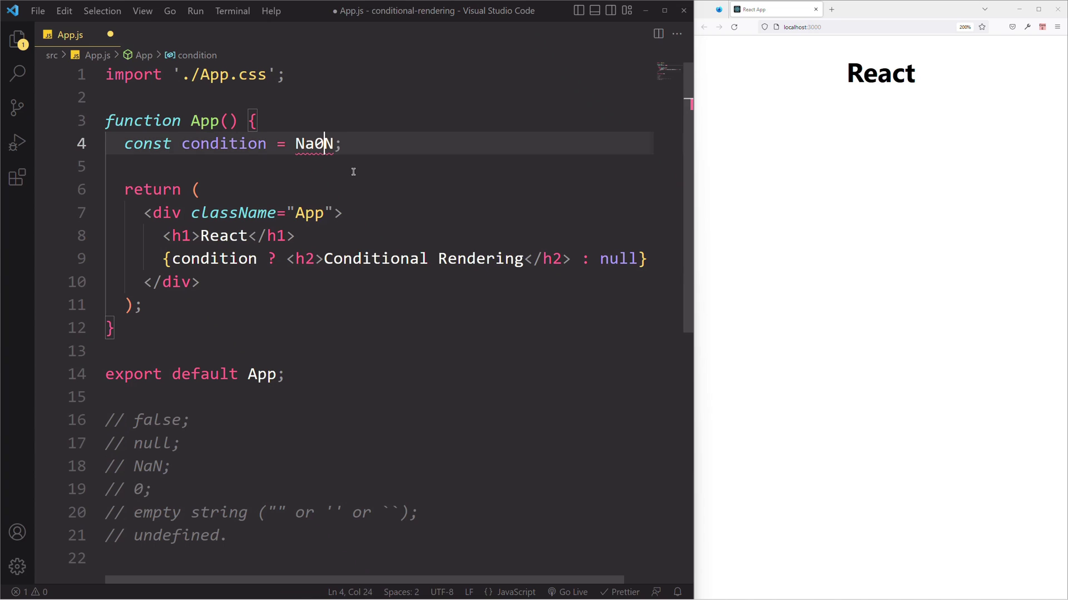
double_click(303, 144)
type("0")
key("ctrl+s")
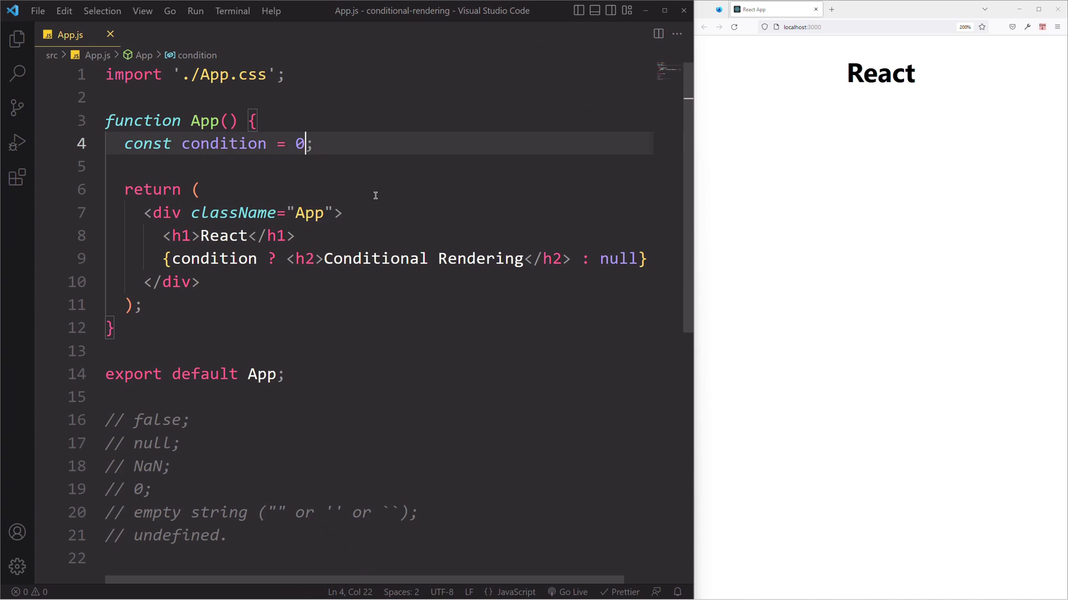